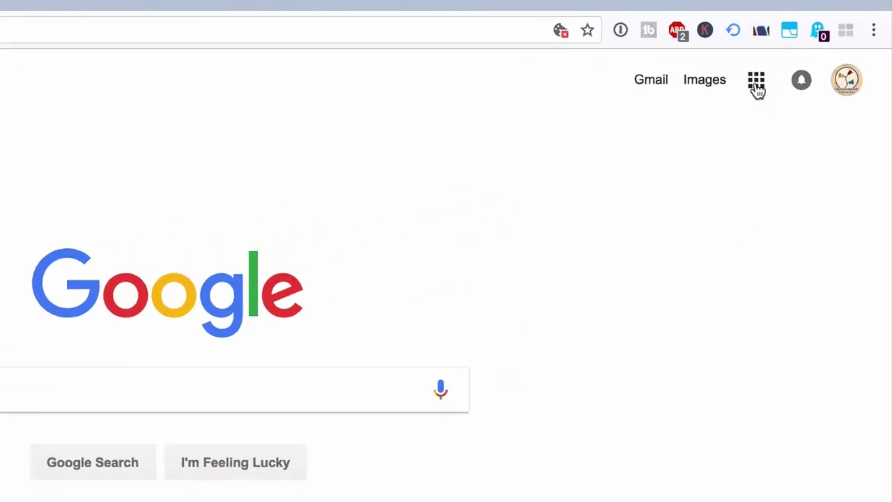
Step: Open Google Drive from the apps grid, signing in with the chosen account's password
left_click(757, 83)
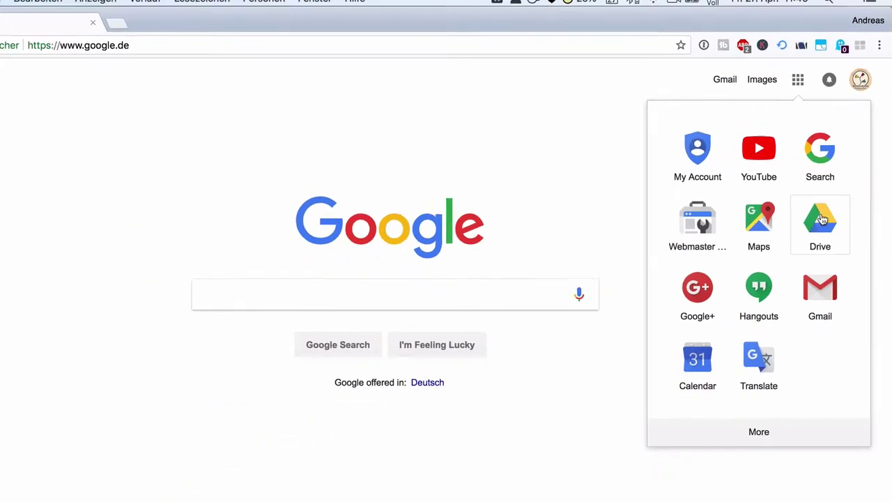
left_click(791, 280)
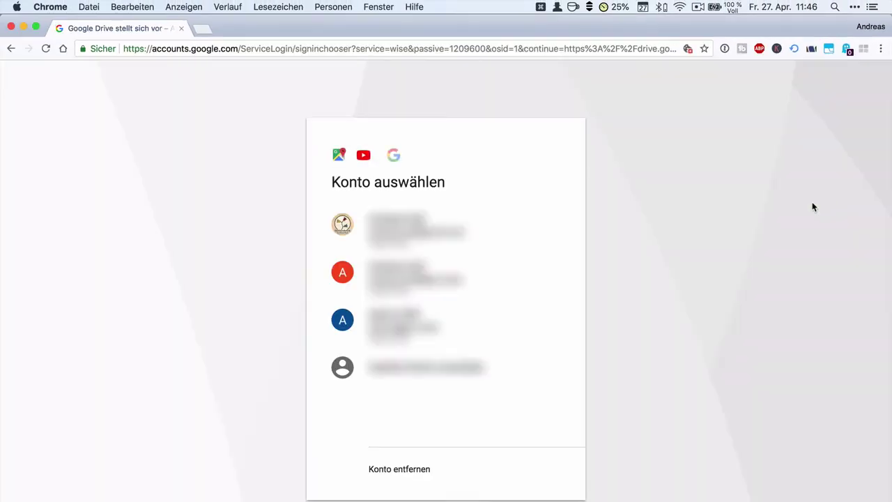
left_click(449, 239)
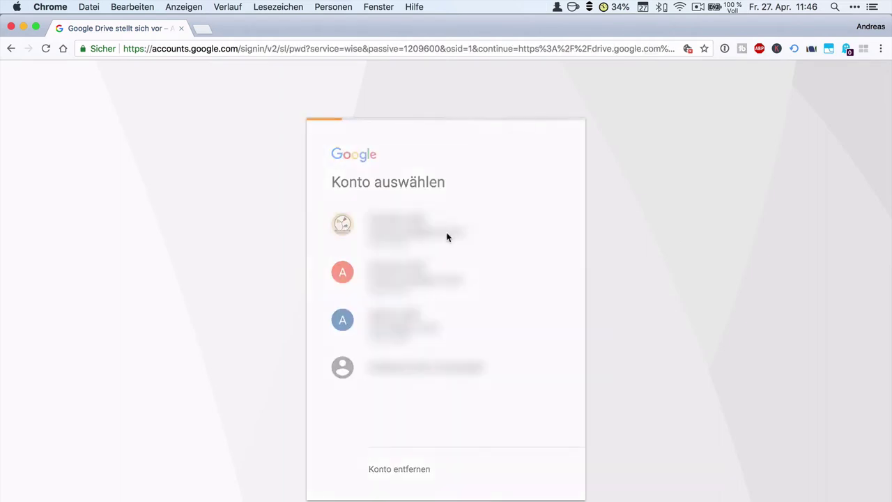
key("Return")
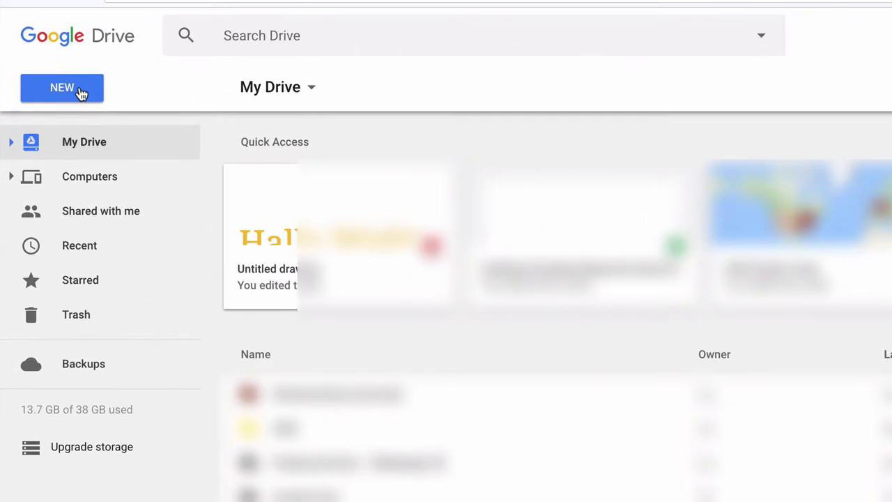
Step: Create a new blank Google Drawings document from Drive's New > More menu
left_click(52, 120)
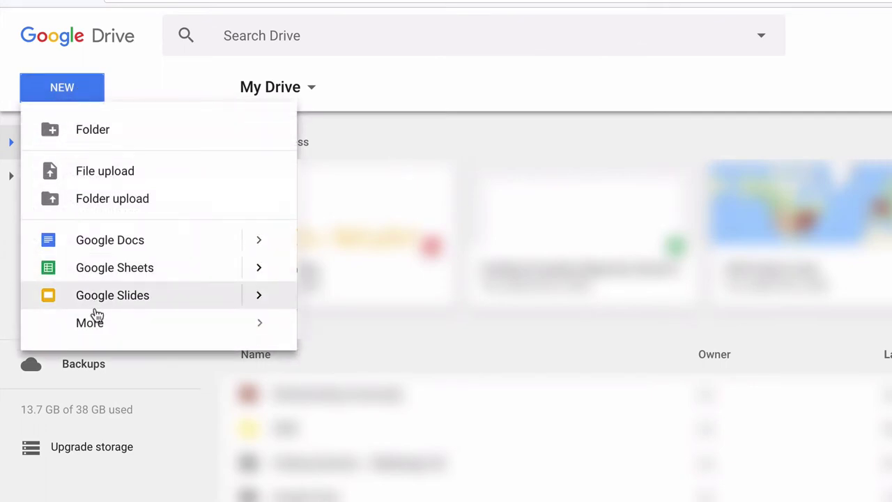
mouse_move(90, 323)
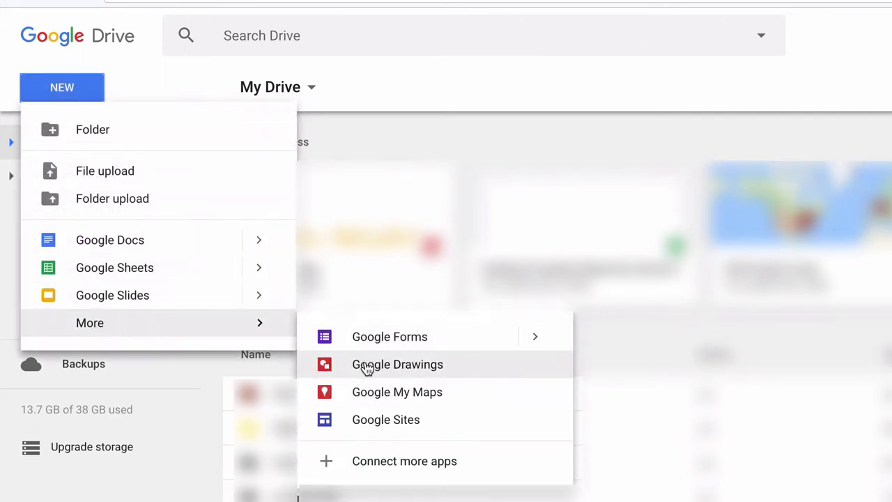
left_click(366, 366)
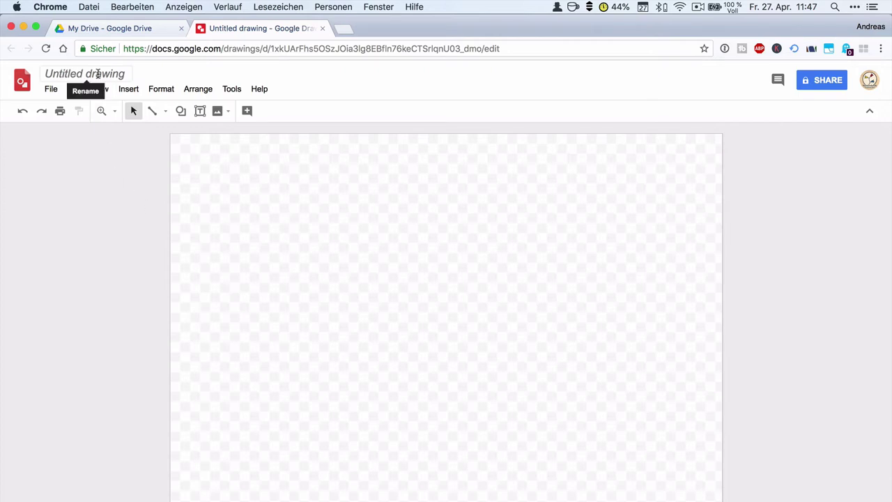
Step: Rename the drawing to 'Test Zeichnung' and bring up the list of insertable shapes
left_click(98, 74)
type("Test Zeichnung")
key("Return")
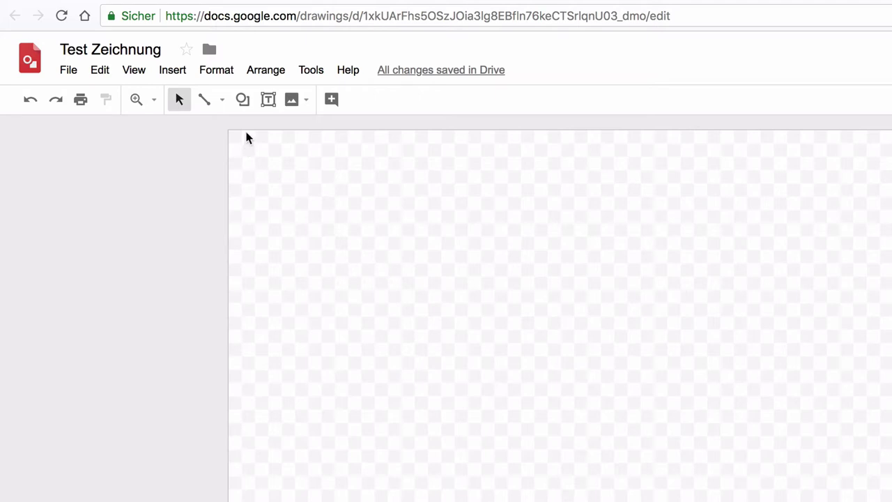
left_click(245, 104)
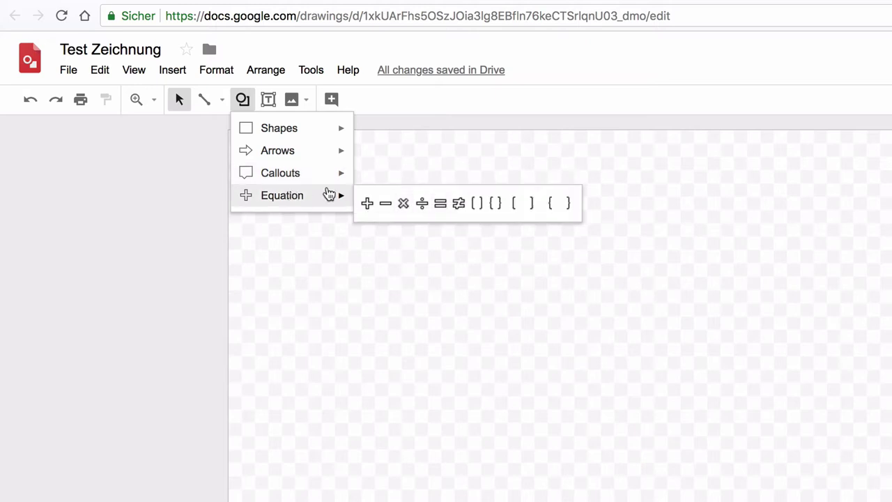
mouse_move(279, 128)
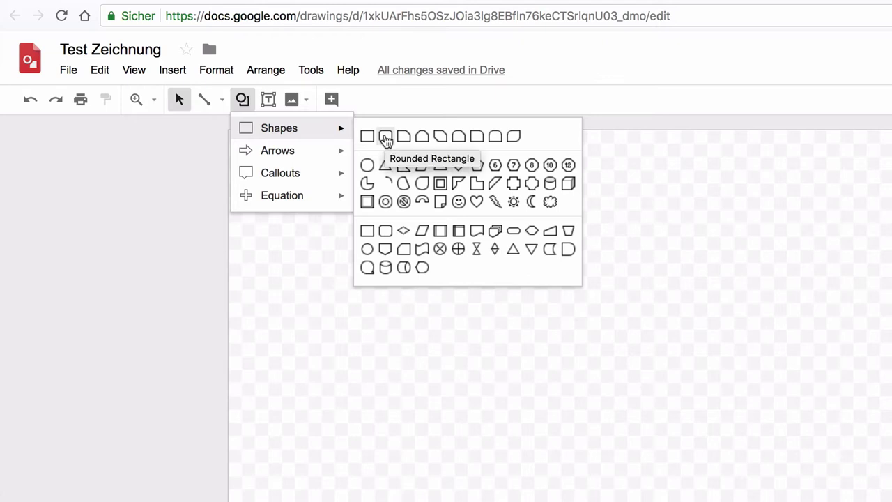
Step: Draw a rounded rectangle with slightly rounded corners and nudge it up the page
left_click(385, 138)
left_click_drag(299, 221, 566, 374)
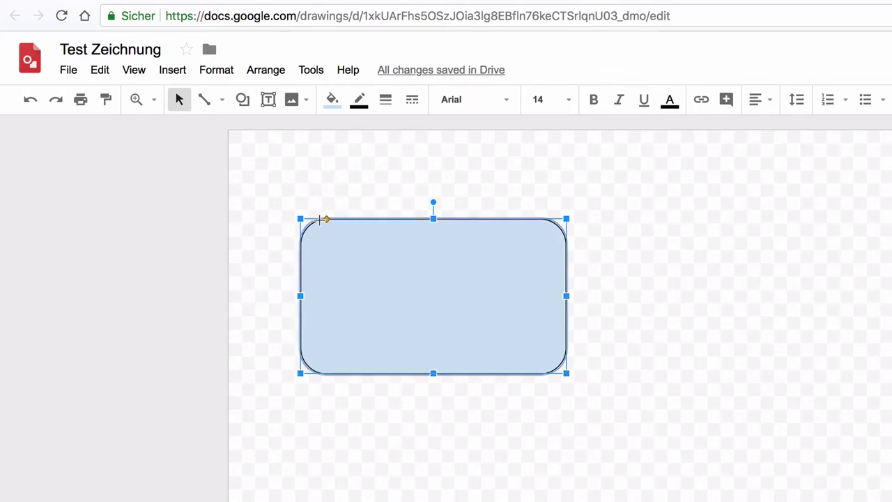
left_click_drag(326, 220, 311, 220)
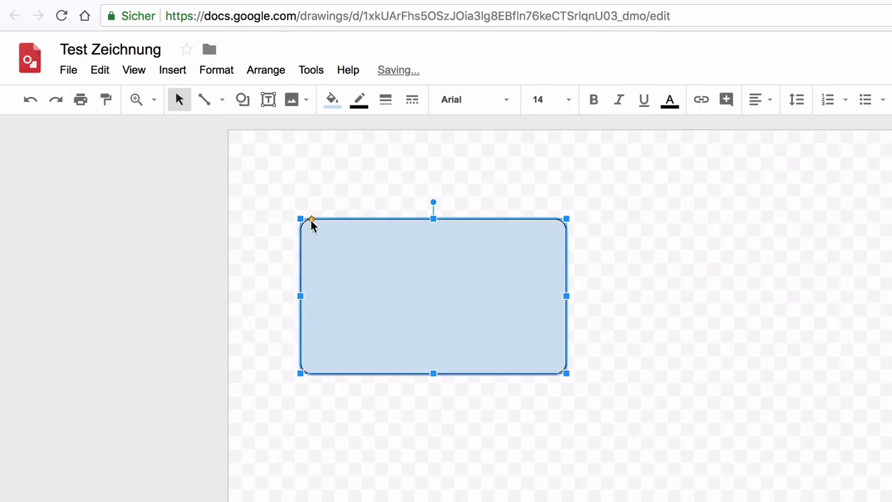
left_click(667, 248)
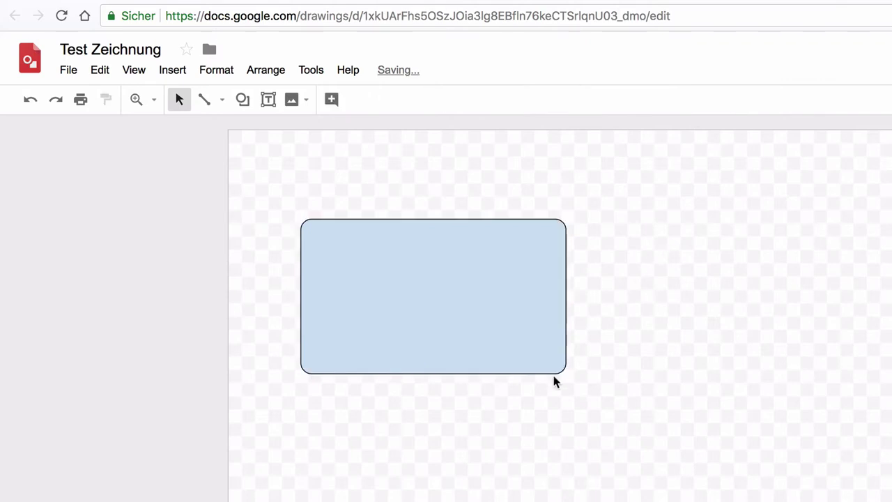
left_click(438, 290)
left_click_drag(465, 313, 464, 299)
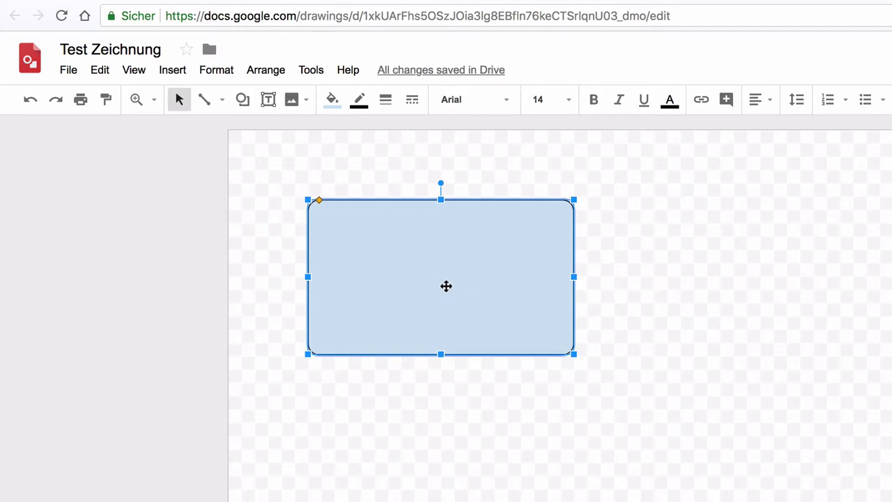
Step: Label the rectangle 'Konzept 1' in centred, bold, 24-point text
double_click(438, 280)
type("Kon")
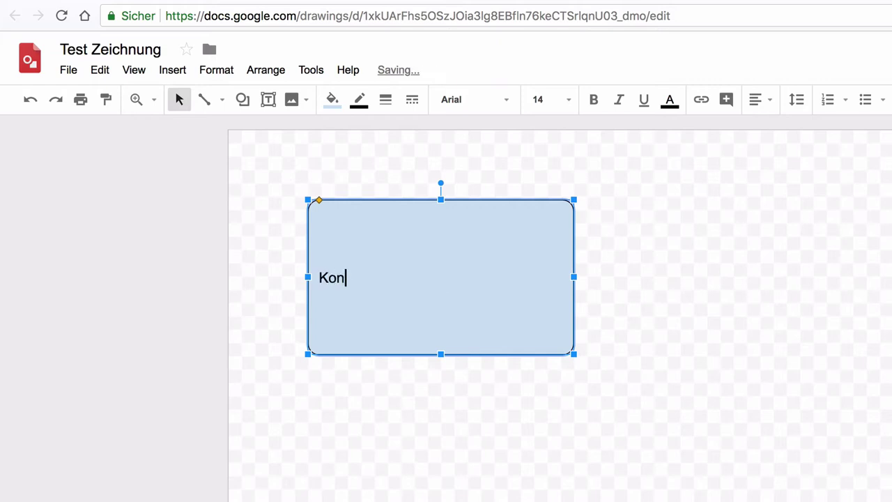
type("zept 1")
left_click(428, 412)
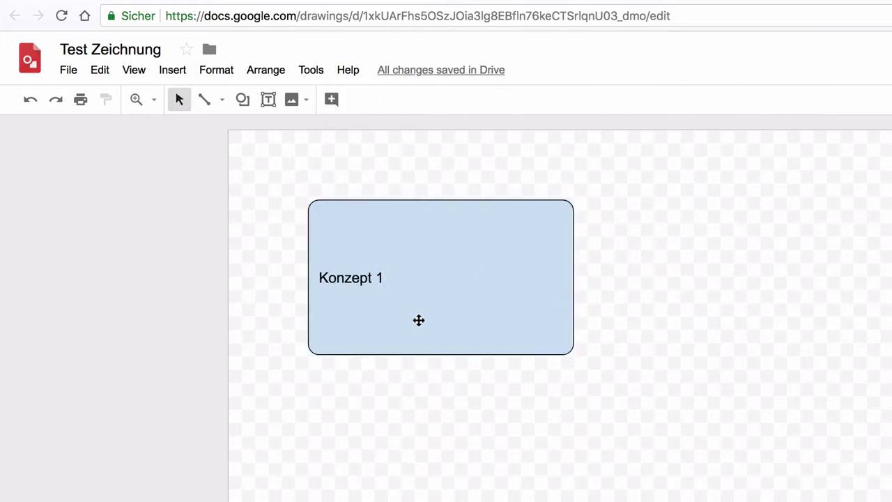
left_click(413, 285)
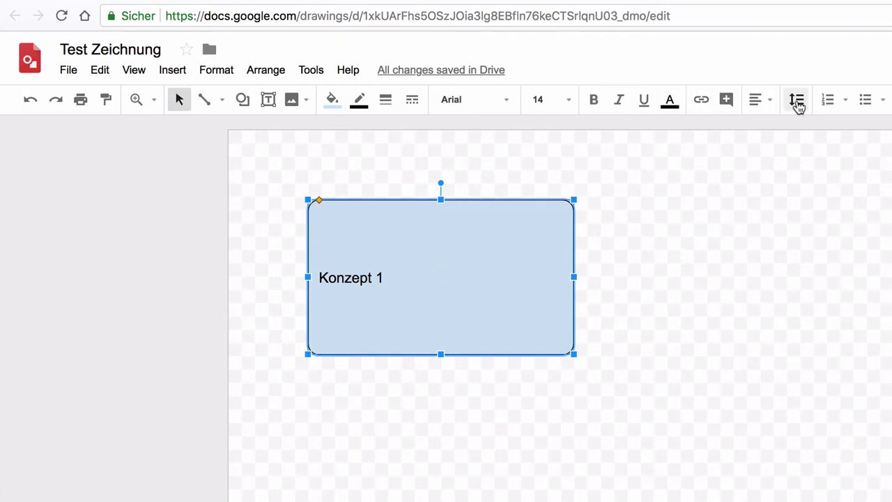
left_click(757, 100)
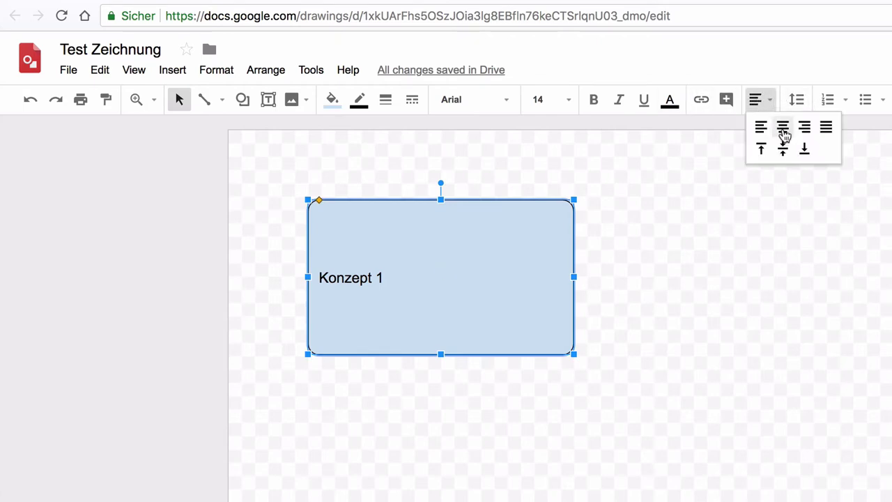
left_click(783, 127)
left_click(592, 103)
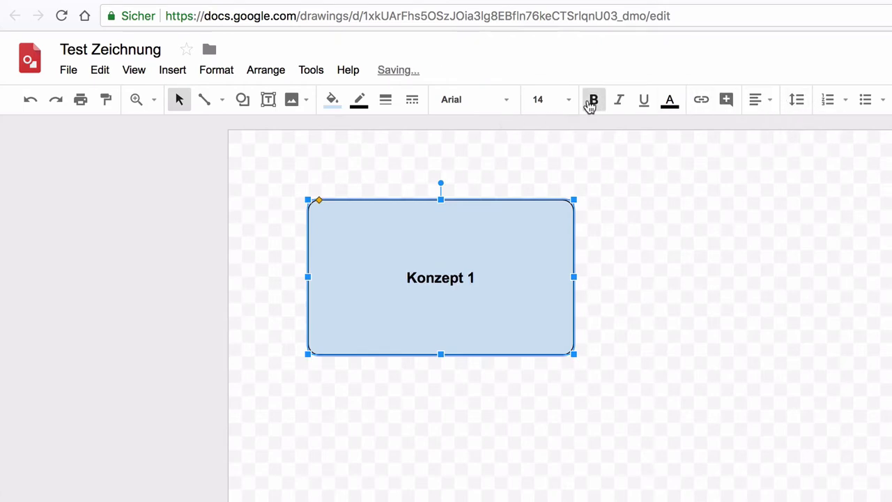
left_click(568, 103)
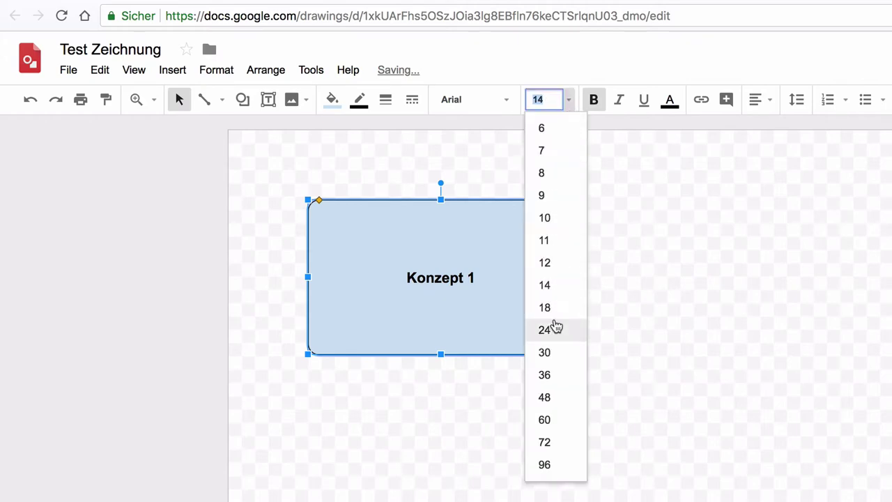
left_click(553, 330)
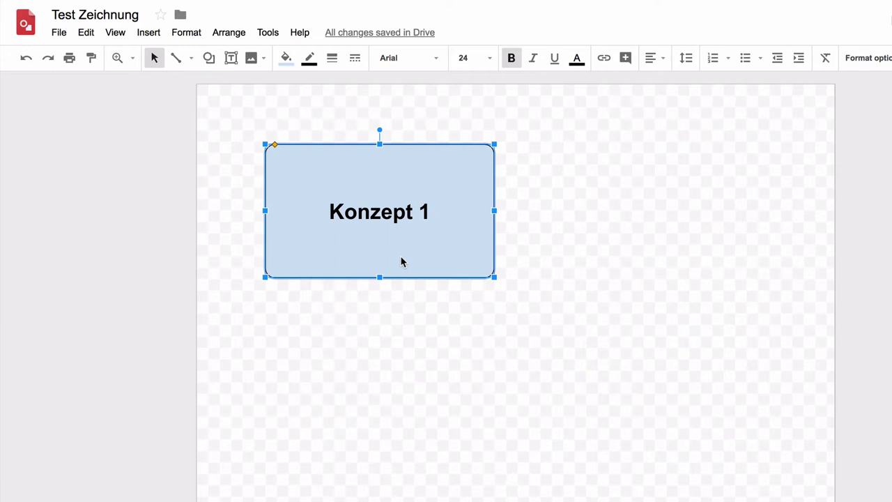
right_click(401, 261)
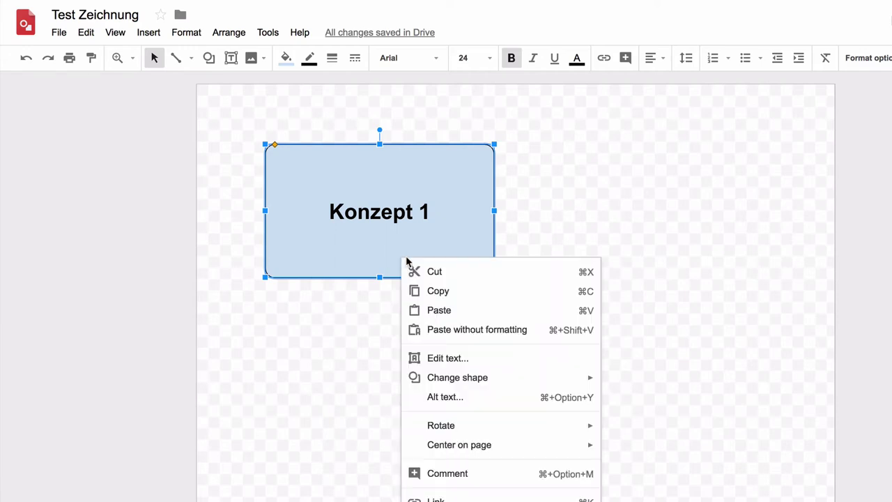
Step: Copy the Konzept 1 box below it, then duplicate that copy to its right
left_click(447, 291)
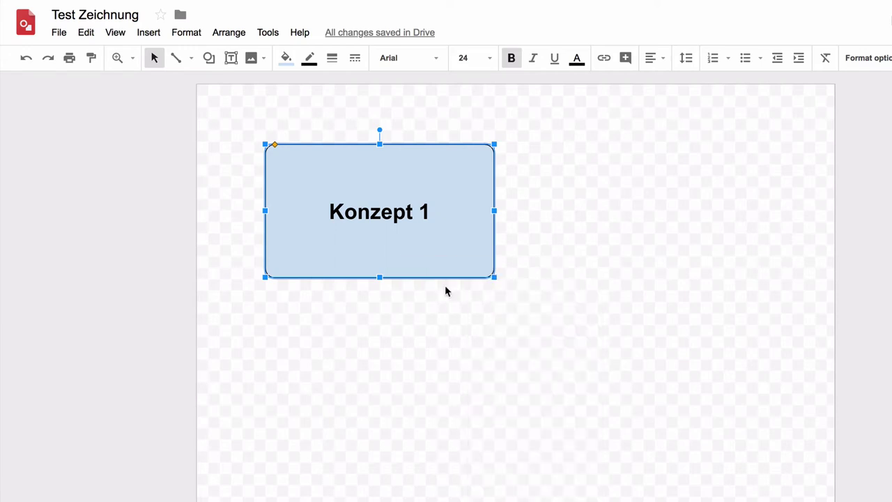
left_click(490, 333)
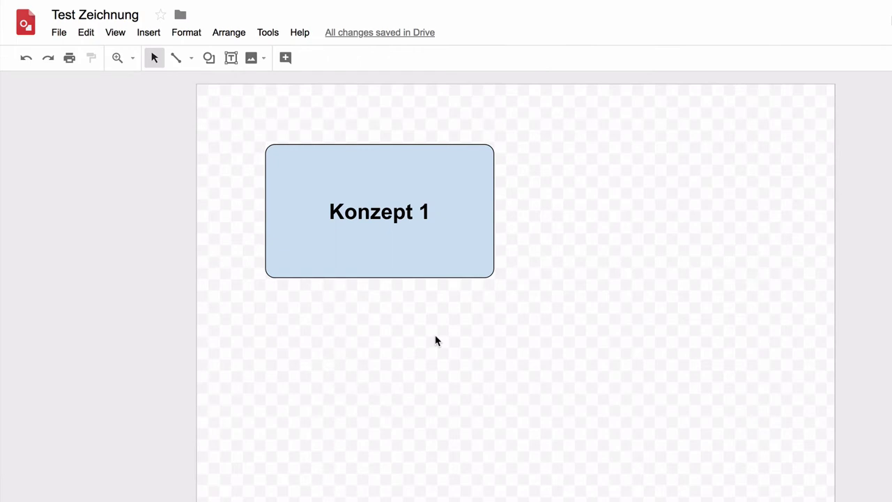
key("ctrl+v")
mouse_move(442, 249)
left_mouse_down()
mouse_move(440, 417)
mouse_move(408, 425)
mouse_move(453, 432)
mouse_move(444, 410)
mouse_move(407, 412)
left_mouse_up()
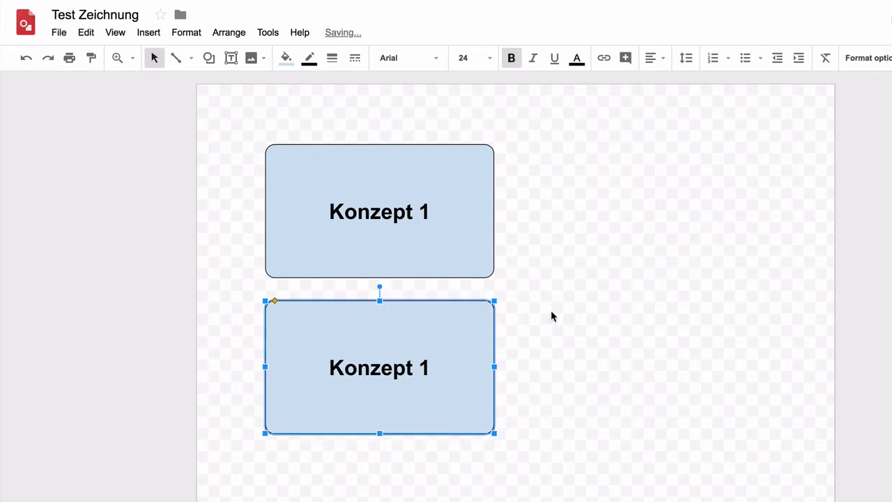
left_click(514, 333)
left_click(432, 338)
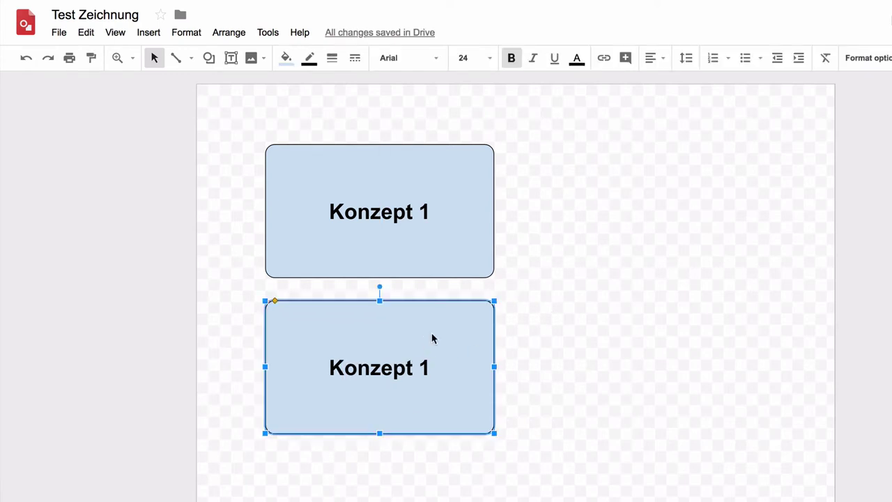
key("ctrl+d")
mouse_move(432, 339)
left_mouse_down()
mouse_move(606, 341)
mouse_move(689, 326)
mouse_move(689, 340)
mouse_move(687, 328)
left_mouse_up()
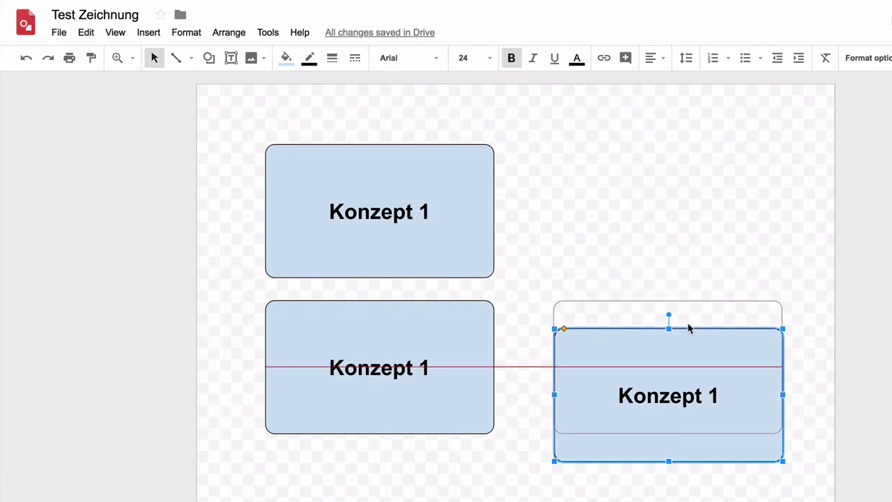
left_click(673, 243)
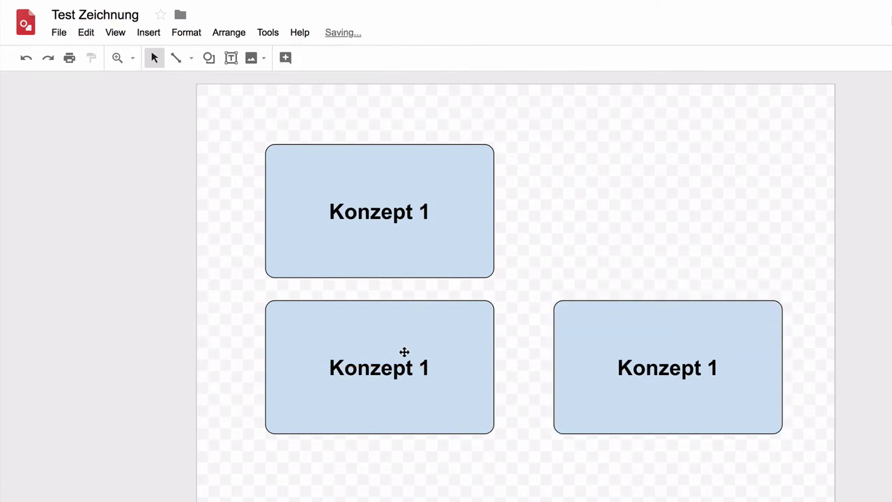
Step: Relabel the lower-left box 'Konzept 2' and the right box 'Konzept 3'
left_click(407, 310)
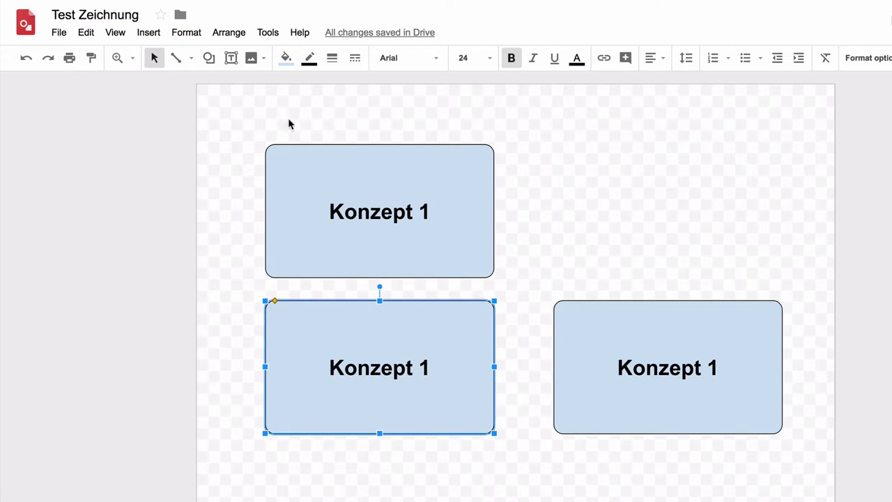
double_click(424, 367)
type("2")
left_click(730, 376)
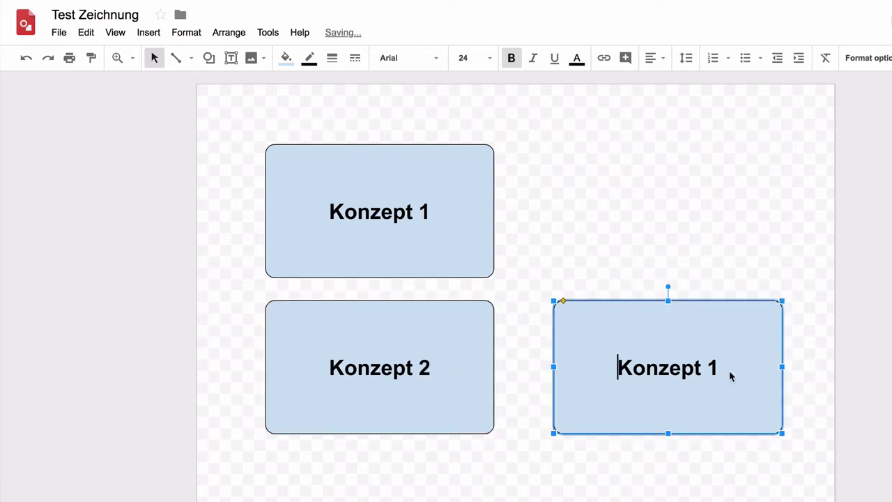
key("shift+Left")
type("3")
left_click(478, 332)
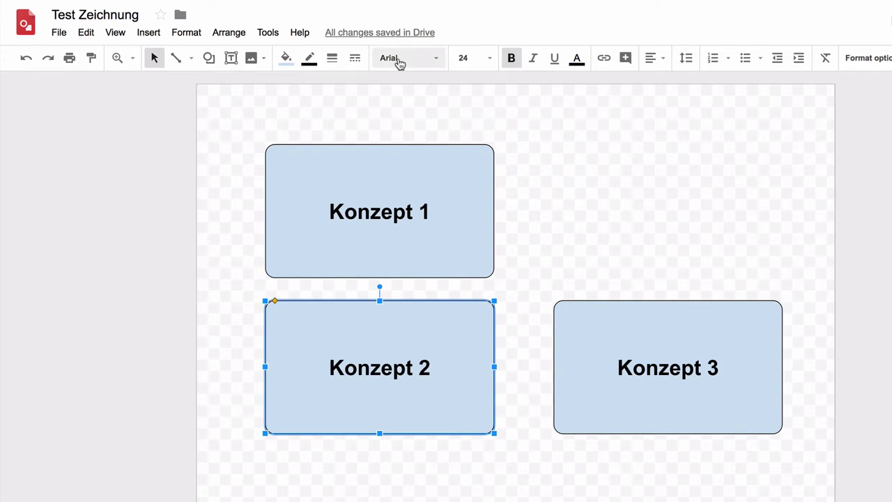
Step: Fill Konzept 2 with yellow and Konzept 3 with light green
left_click(286, 58)
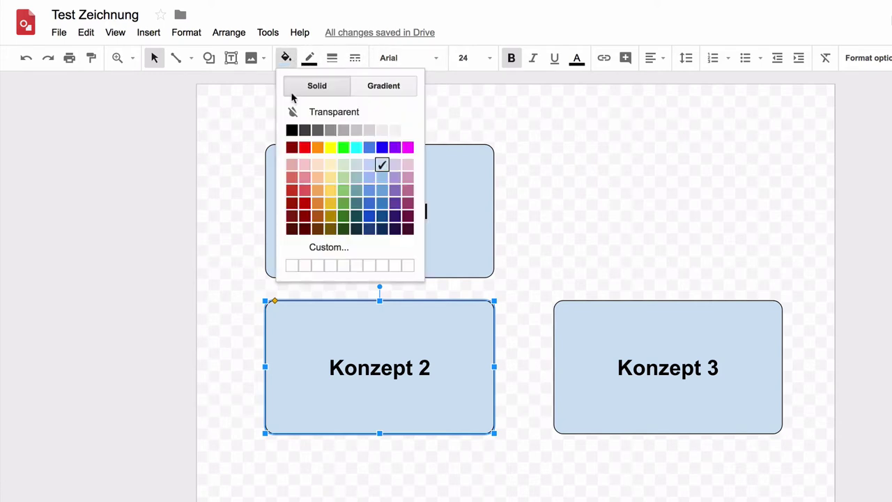
left_click(328, 193)
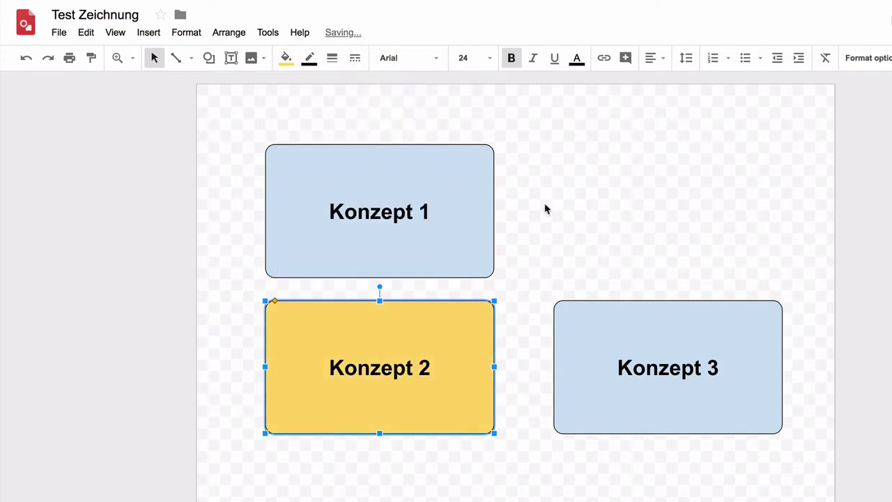
left_click(583, 279)
left_click(651, 342)
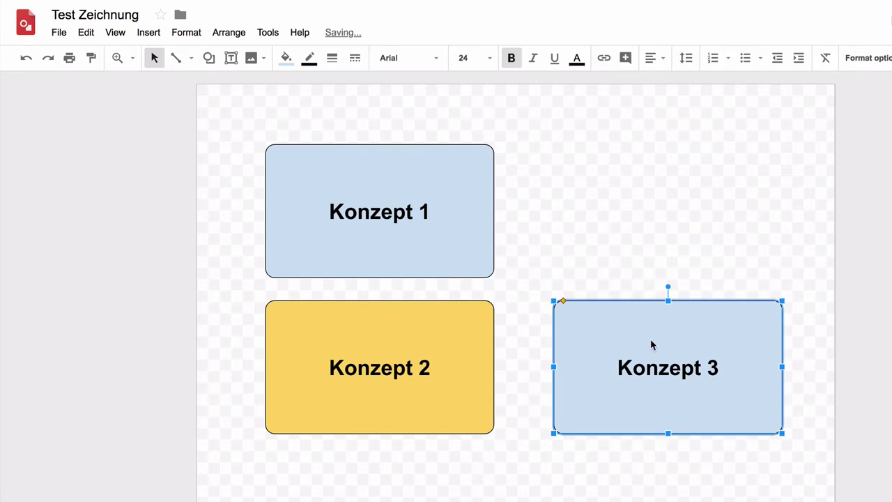
left_click(290, 58)
left_click(345, 180)
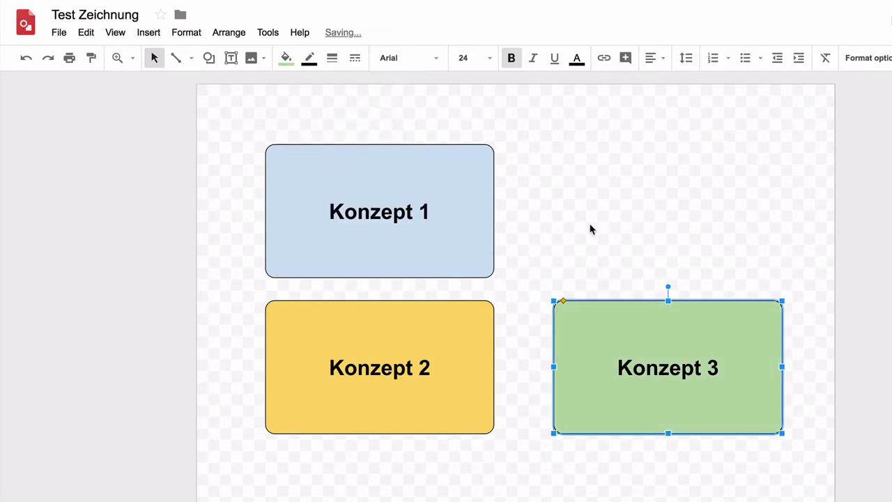
left_click(601, 222)
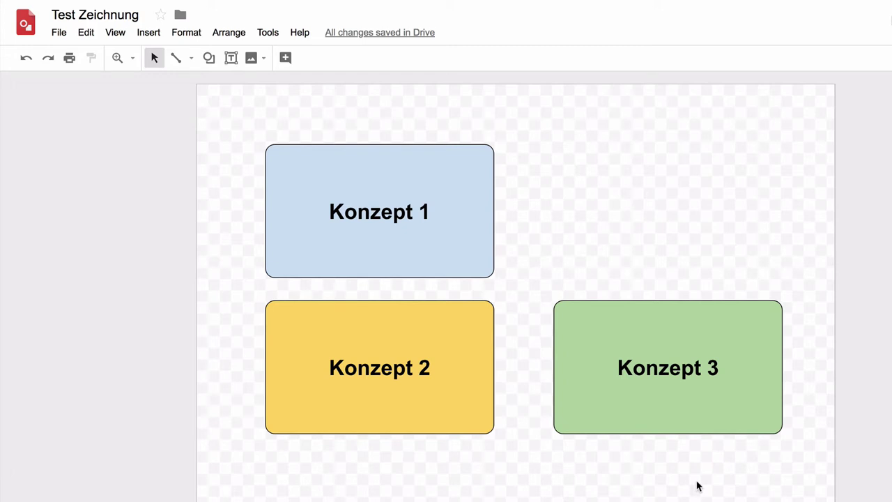
Step: Select Konzept 2 and Konzept 3 together and drag both further down the page
mouse_move(697, 481)
left_mouse_down()
mouse_move(474, 461)
mouse_move(500, 470)
mouse_move(442, 456)
mouse_move(398, 384)
mouse_move(358, 345)
left_mouse_up()
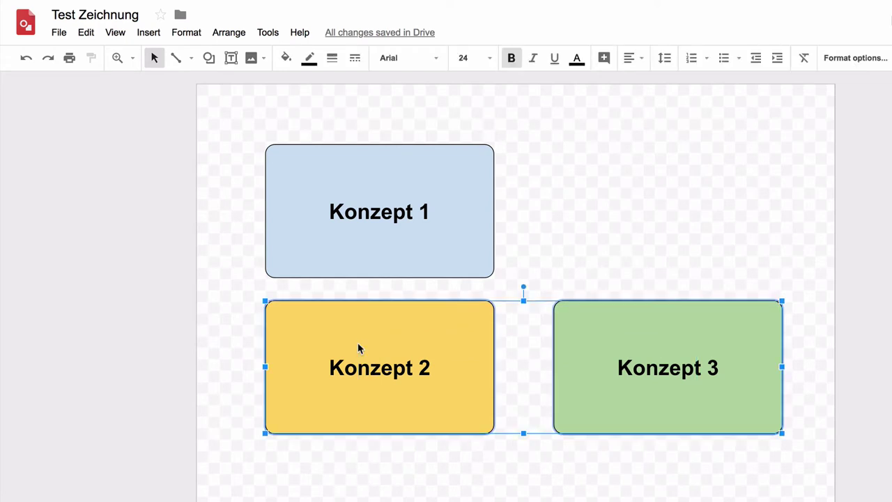
left_click_drag(458, 348, 457, 387)
left_click(513, 310)
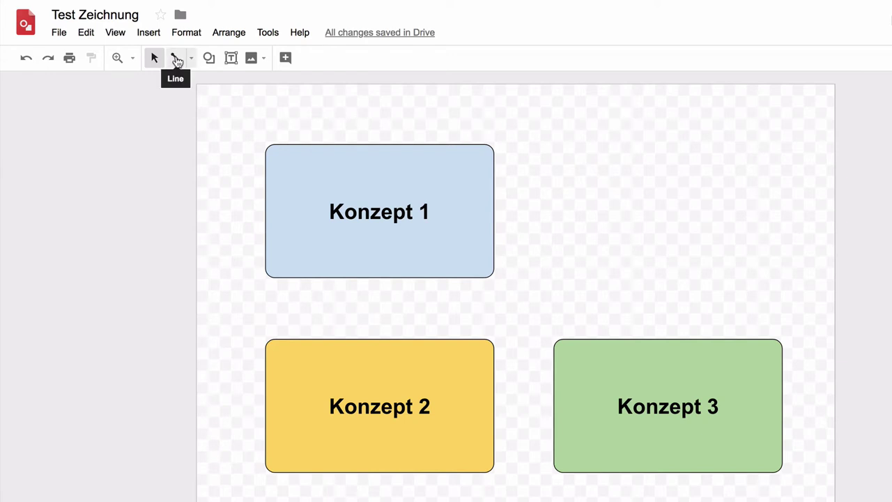
Step: Connect Konzept 1's bottom to Konzept 2's top with a curved connector, then shift Konzept 2 right
left_click(192, 60)
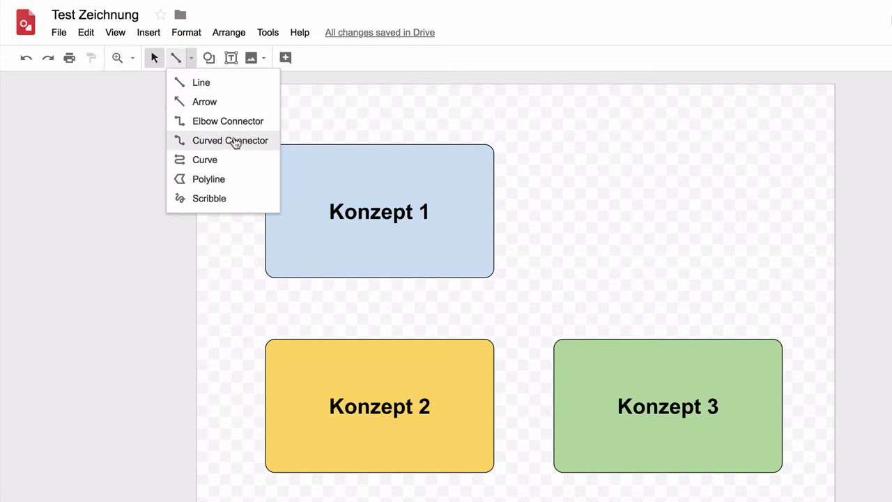
left_click(235, 143)
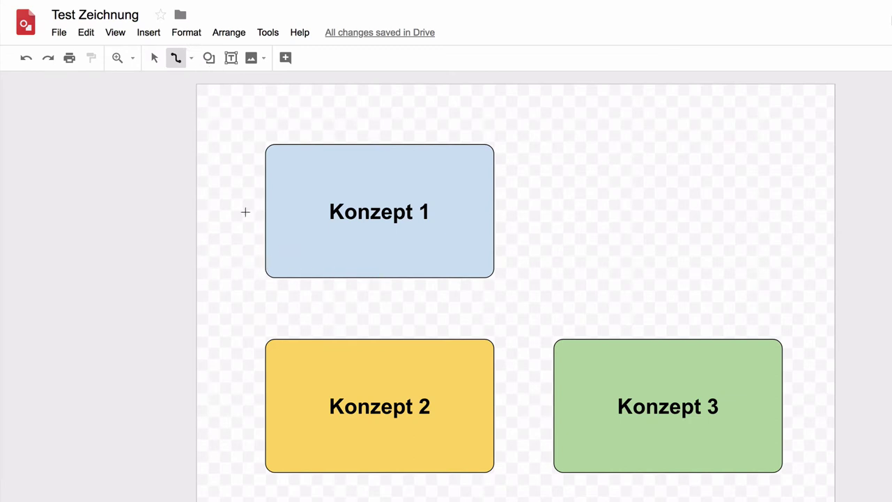
mouse_move(377, 277)
left_click_drag(381, 291, 385, 337)
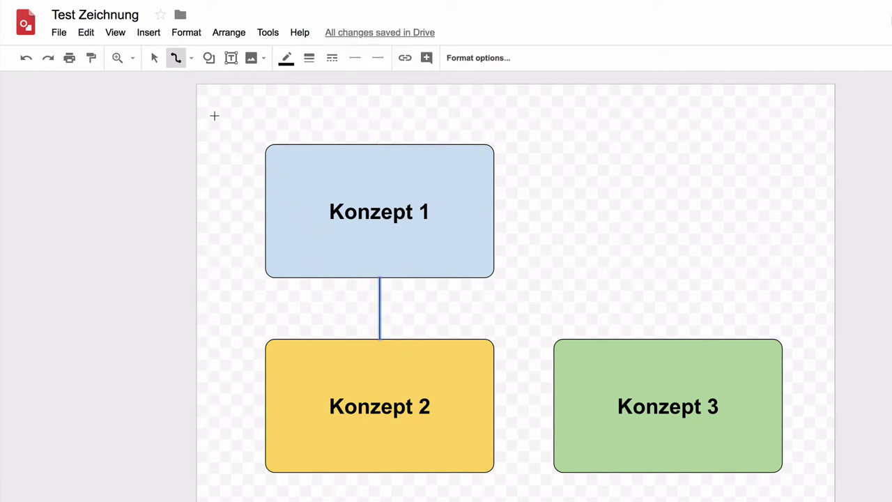
left_click(155, 60)
mouse_move(432, 358)
left_mouse_down()
mouse_move(435, 413)
mouse_move(470, 412)
mouse_move(471, 360)
mouse_move(440, 360)
mouse_move(464, 357)
left_mouse_up()
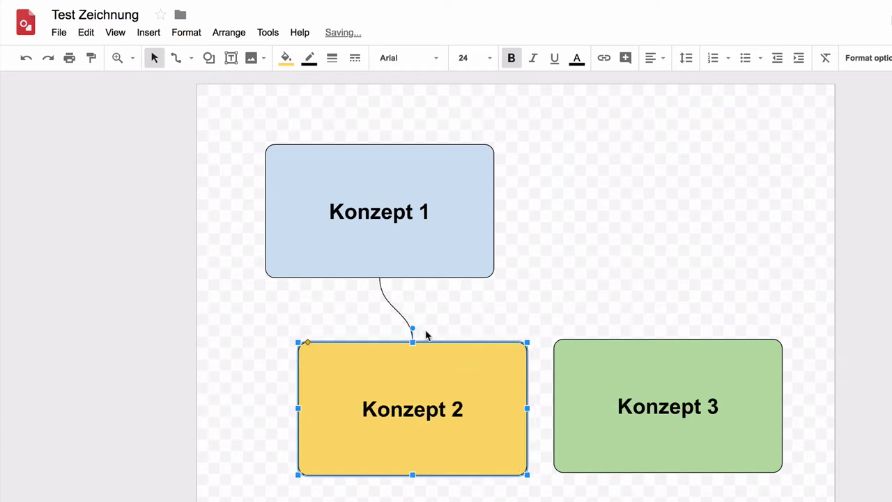
Step: Shift Konzept 2 left and move Konzept 1 up to centre it above both boxes
left_click(482, 327)
left_click(492, 370)
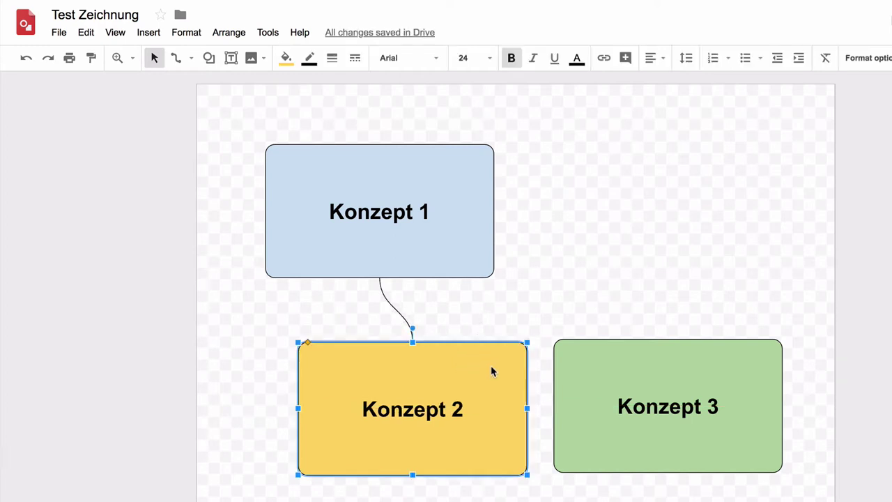
left_click_drag(492, 370, 395, 369)
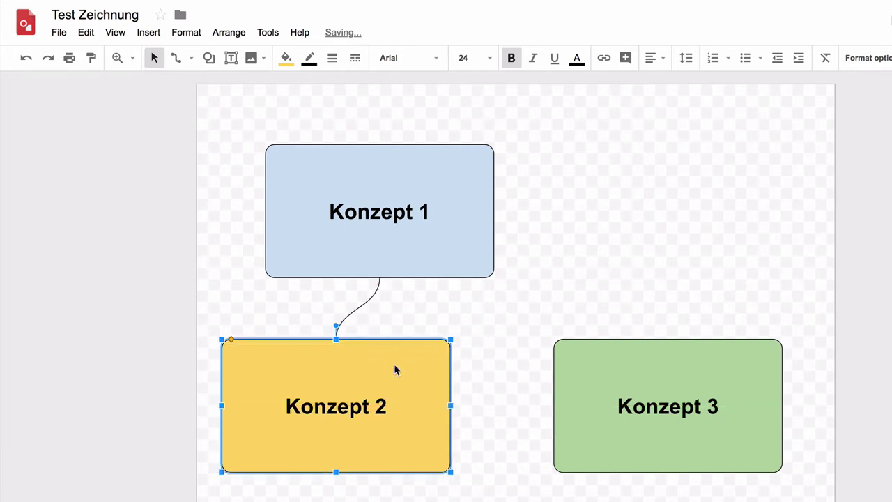
left_click(527, 300)
mouse_move(465, 242)
left_mouse_down()
mouse_move(580, 214)
mouse_move(576, 227)
left_mouse_up()
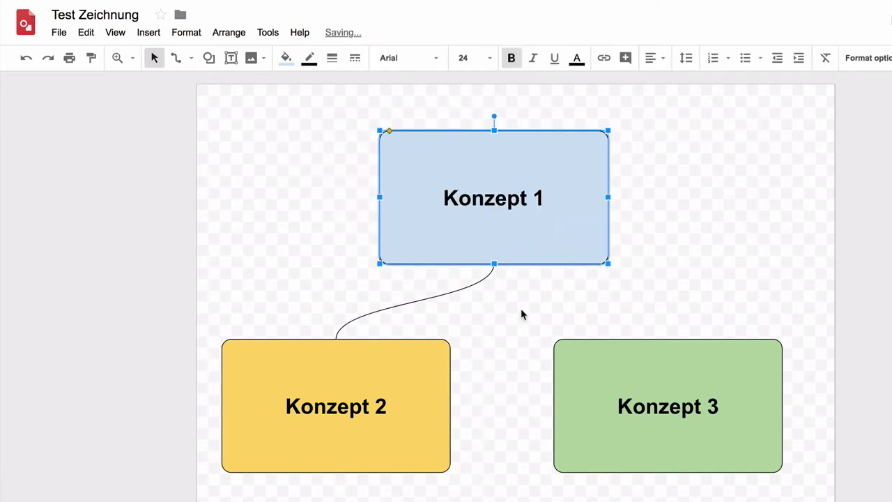
left_click(498, 322)
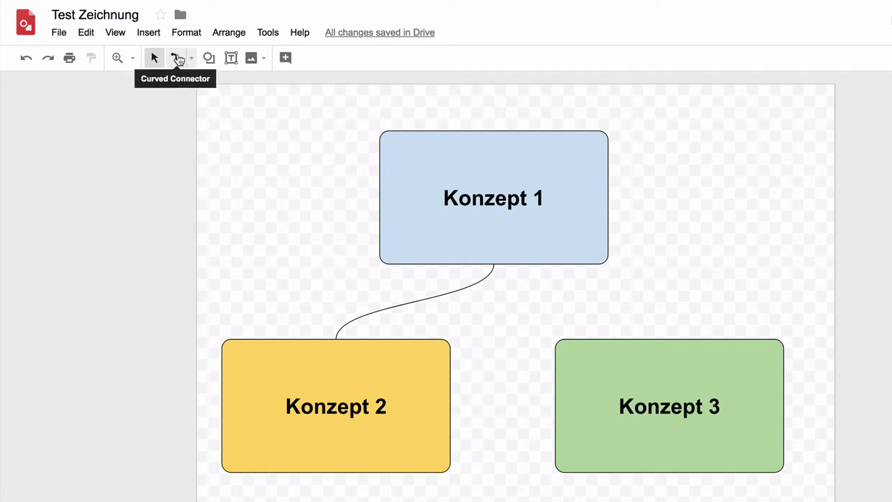
Step: Draw a curved connector from Konzept 1's bottom point to Konzept 3's left point
left_click(176, 58)
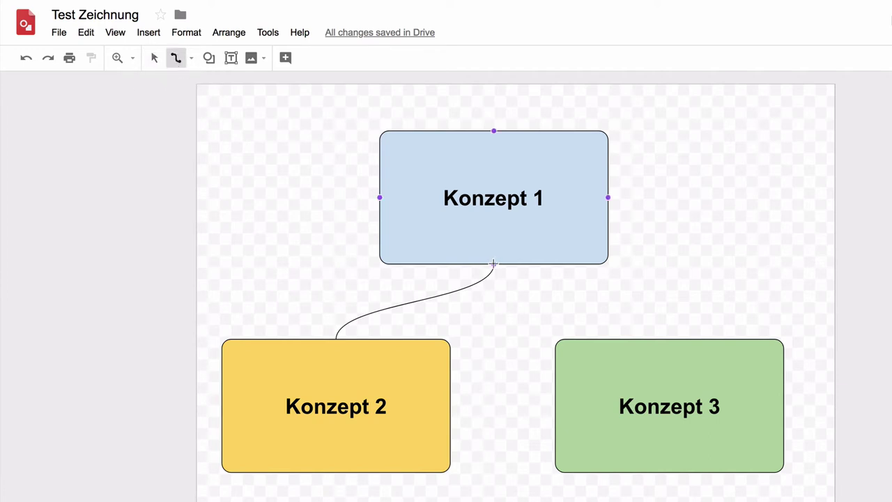
mouse_move(494, 264)
left_mouse_down()
mouse_move(680, 335)
mouse_move(551, 406)
left_mouse_up()
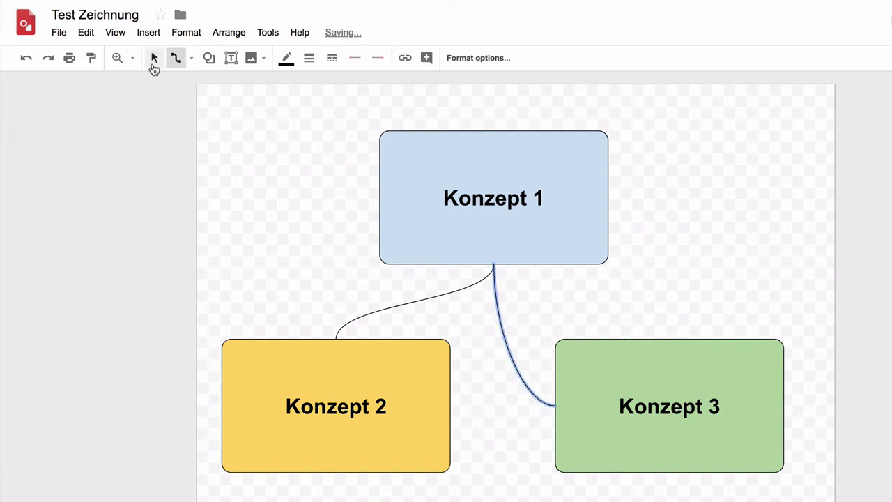
left_click(154, 60)
left_click(336, 226)
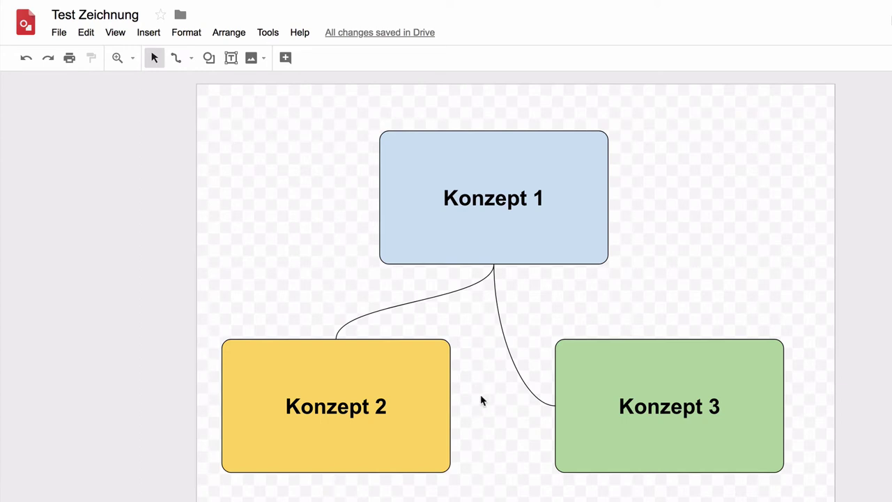
Step: Make the Konzept 1–2 connector a red, 3px, dotted line
left_click(439, 298)
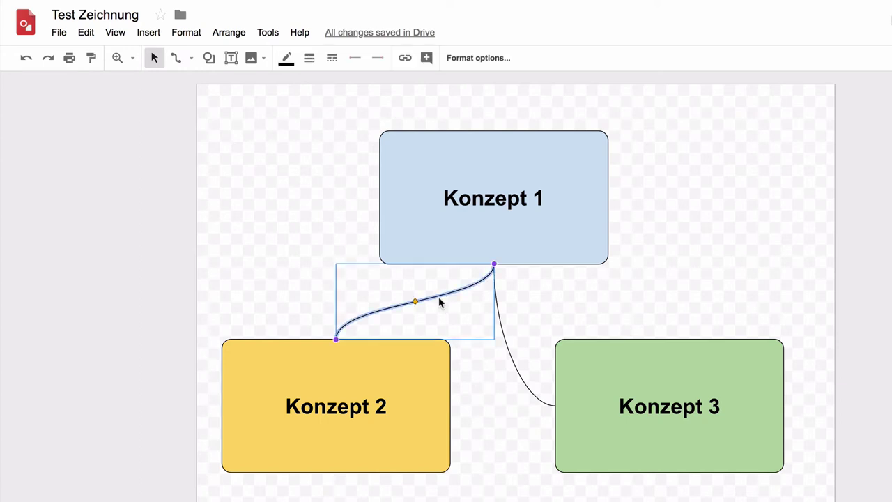
left_click(286, 58)
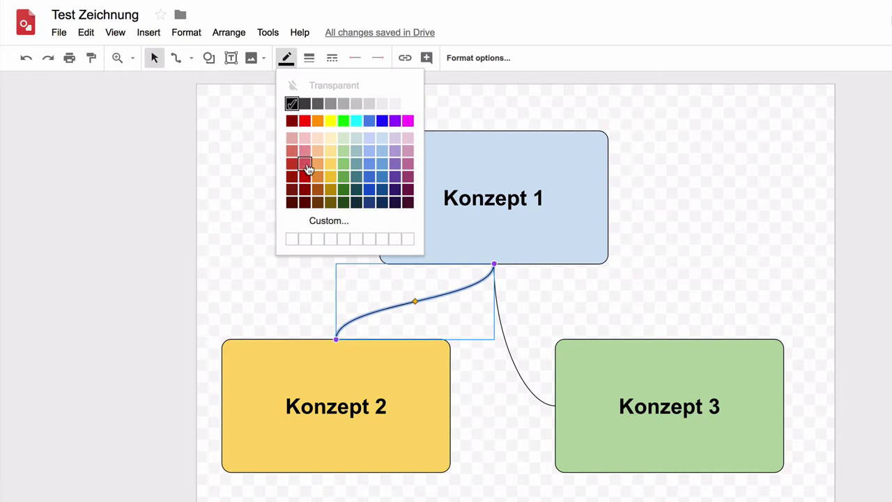
left_click(304, 164)
left_click(309, 58)
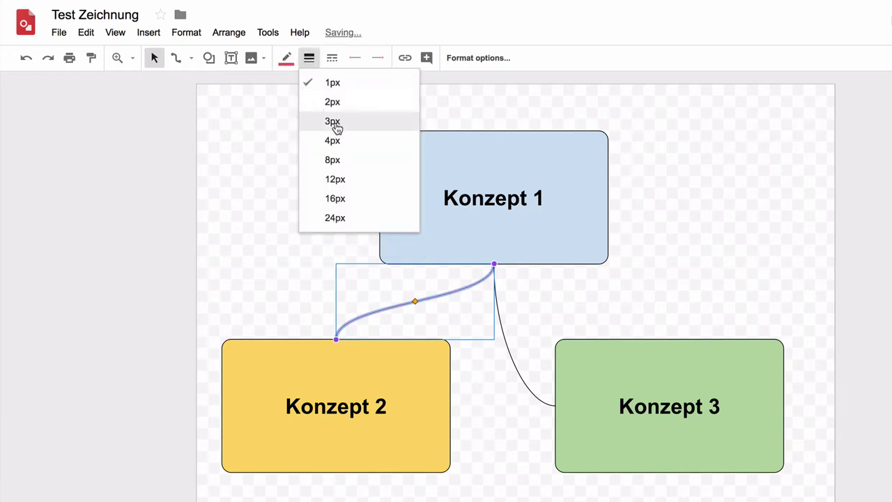
left_click(335, 123)
left_click(332, 58)
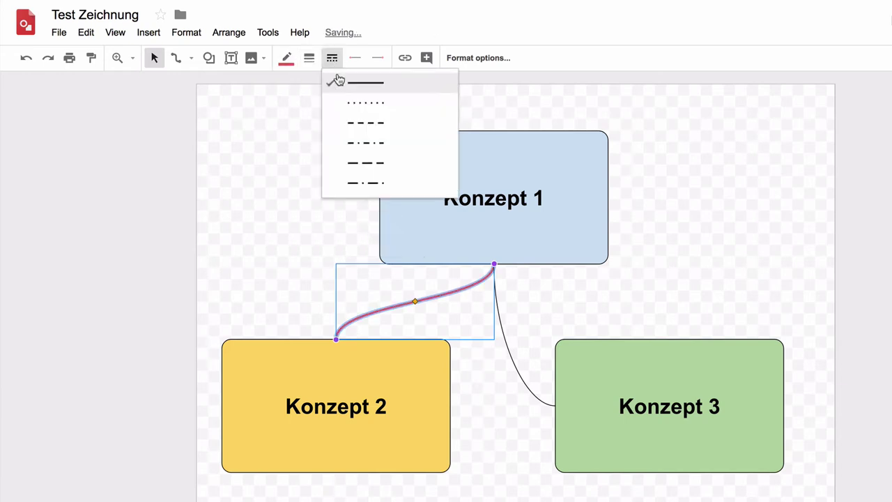
left_click(364, 111)
left_click(645, 250)
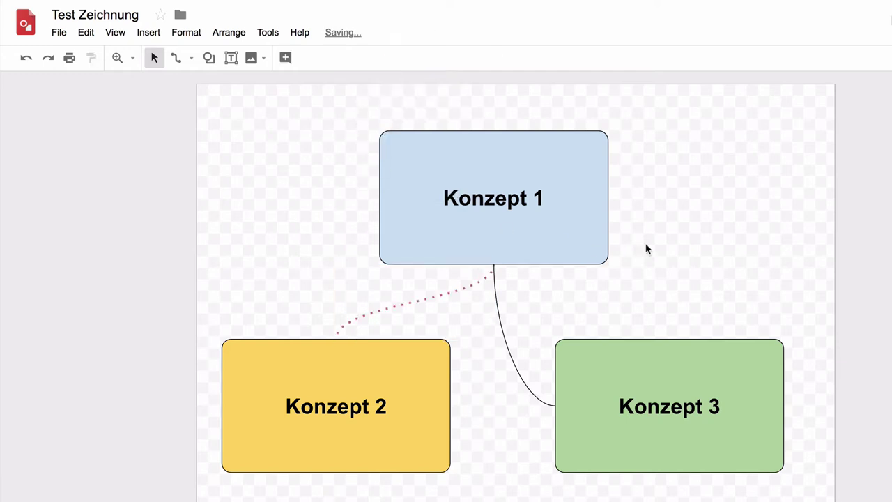
Step: Turn the Konzept 1–3 connector into a 4px arrow pointing at Konzept 3
left_click(499, 322)
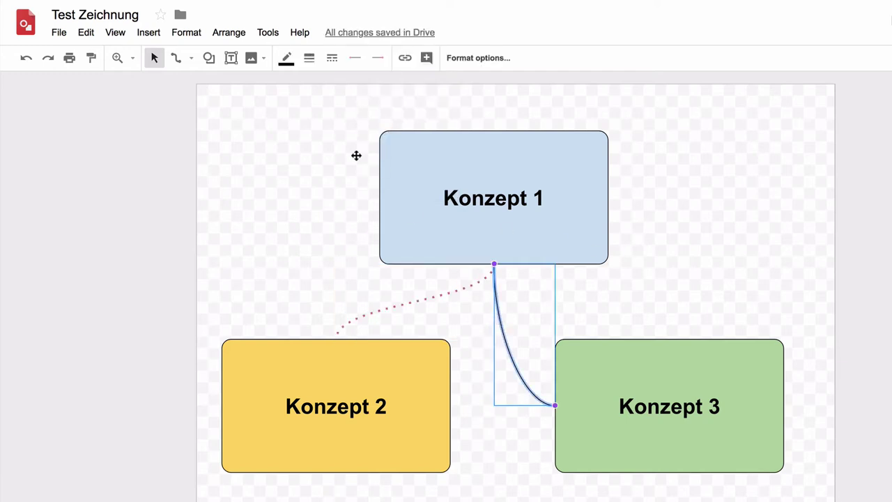
left_click(378, 59)
left_click(400, 124)
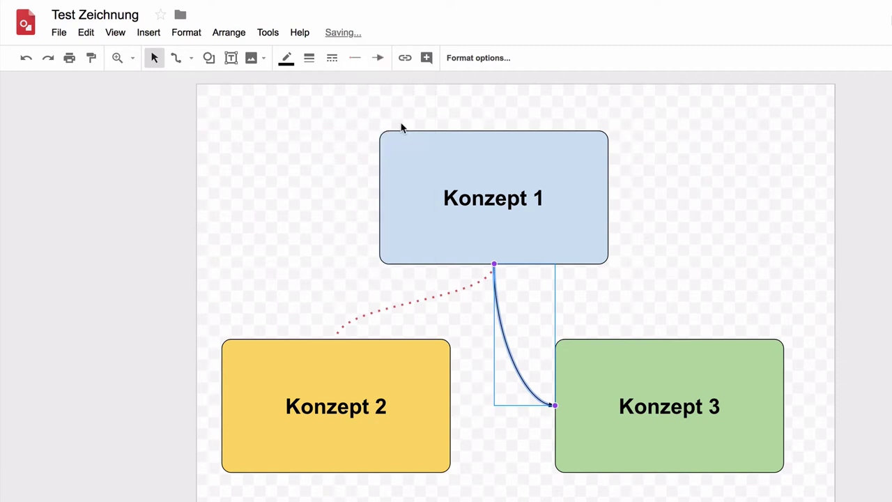
left_click(309, 58)
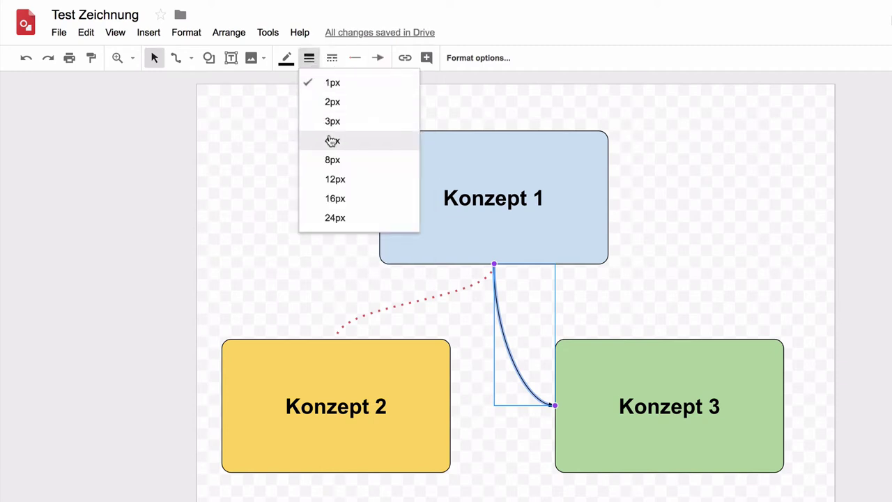
left_click(332, 140)
left_click(656, 242)
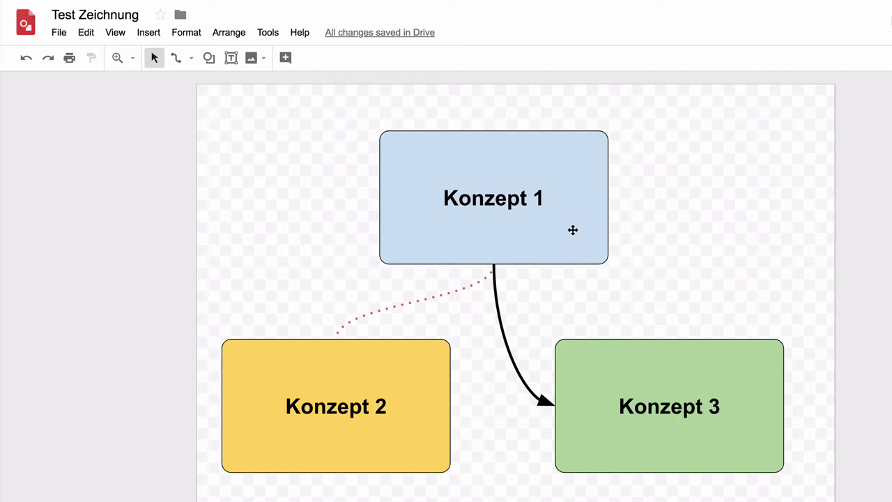
Step: Draw a closed four-cornered polyline shape at the top right beside Konzept 1, then select it
left_click(580, 223)
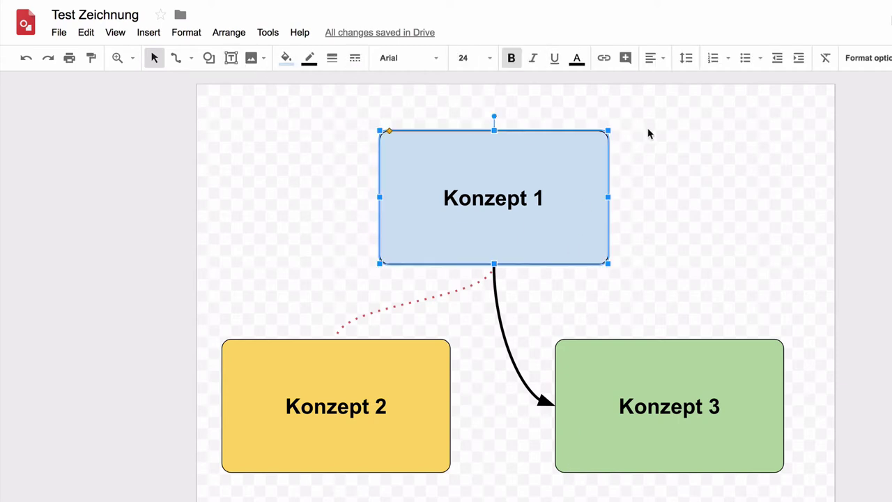
left_click(701, 165)
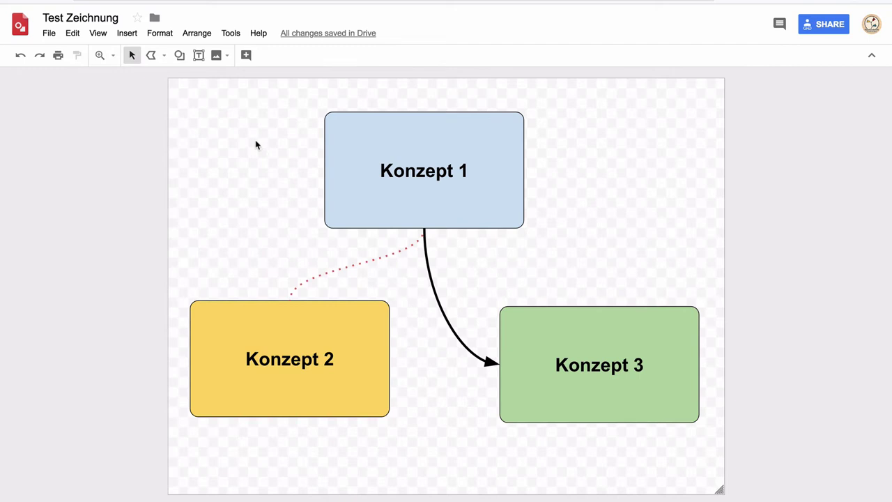
left_click(164, 55)
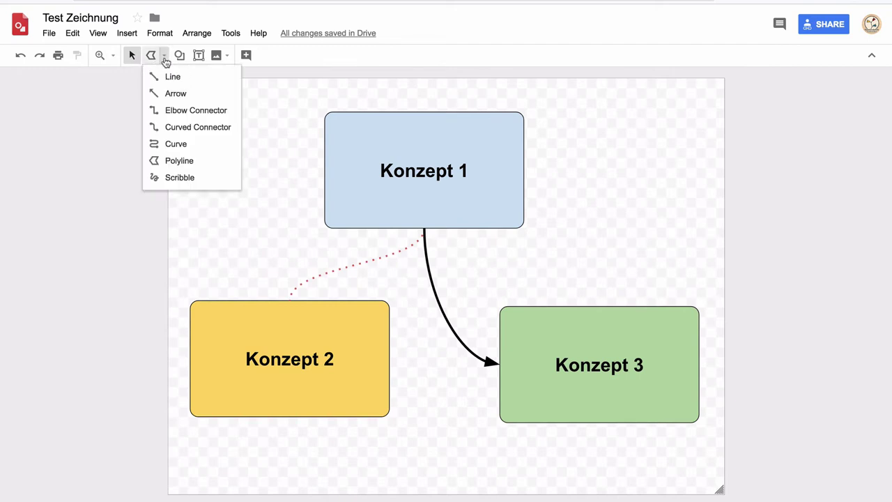
left_click(194, 164)
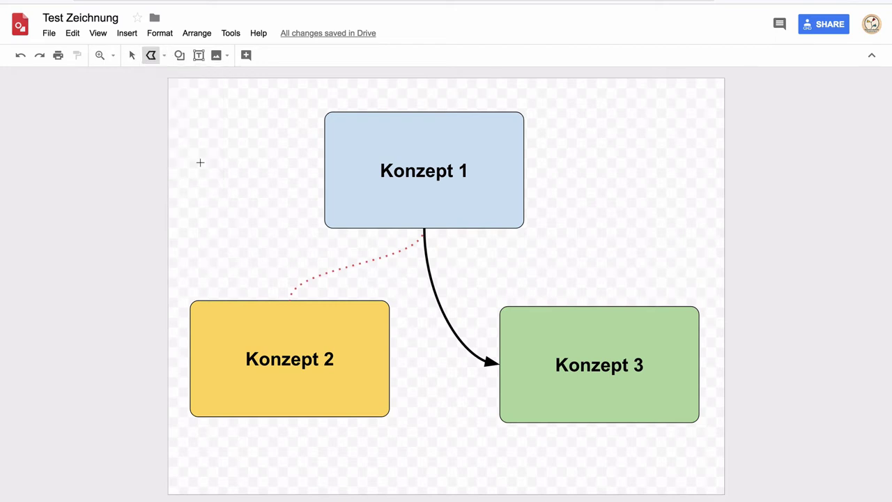
left_click(680, 120)
left_click(691, 227)
left_click(607, 249)
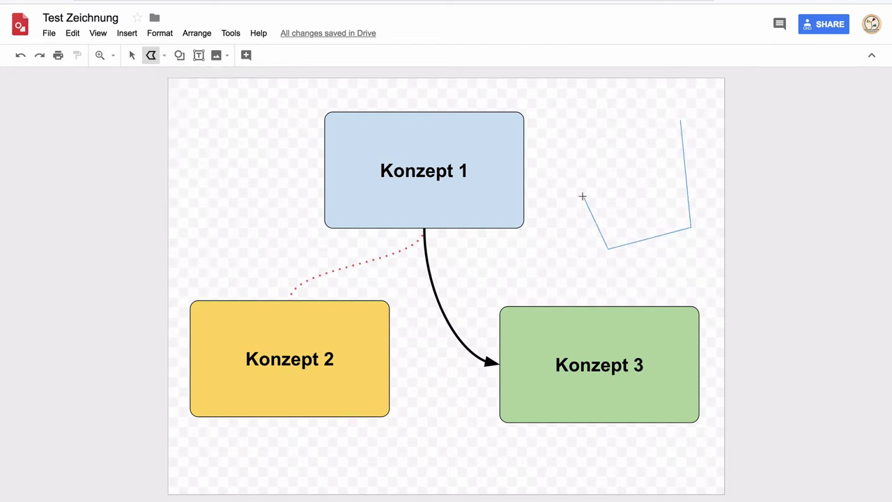
left_click(615, 143)
left_click(677, 122)
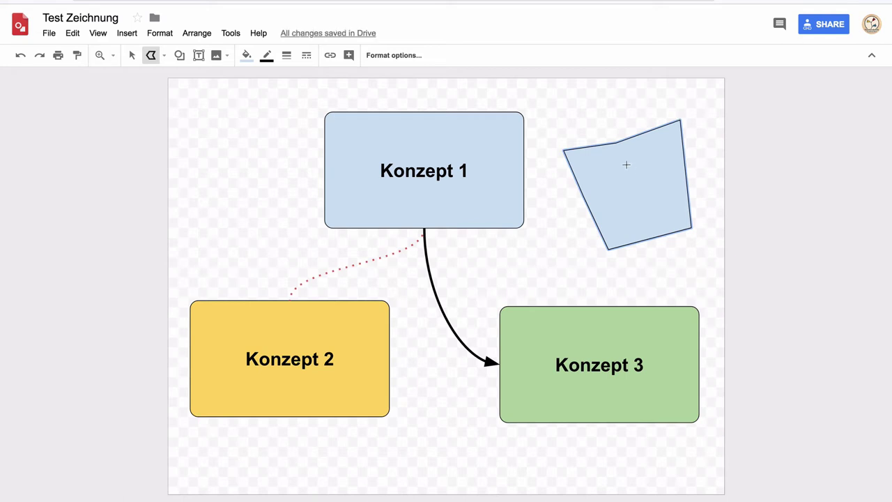
left_click(132, 55)
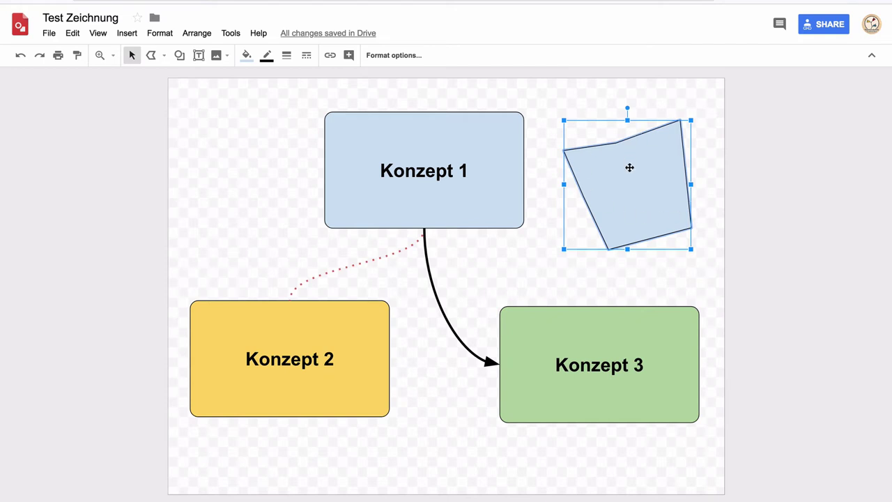
Step: Enlarge the blue polygon slightly toward the bottom right
left_click(692, 251)
left_click(645, 206)
left_click(688, 251)
left_click(666, 216)
mouse_move(692, 251)
left_mouse_down()
mouse_move(644, 225)
mouse_move(623, 199)
mouse_move(634, 209)
mouse_move(639, 249)
mouse_move(689, 265)
mouse_move(682, 261)
left_mouse_up()
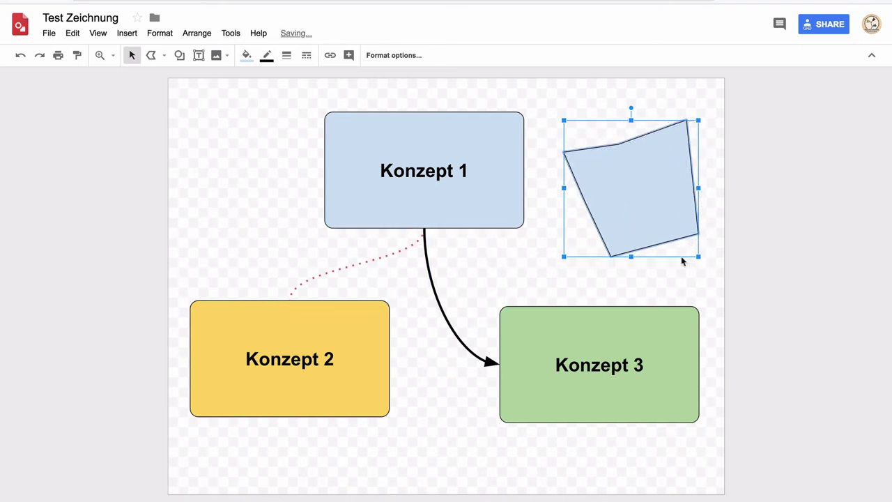
Step: Resize the Konzept 1 box and then drag it back to its original size
left_click(661, 276)
left_click(513, 209)
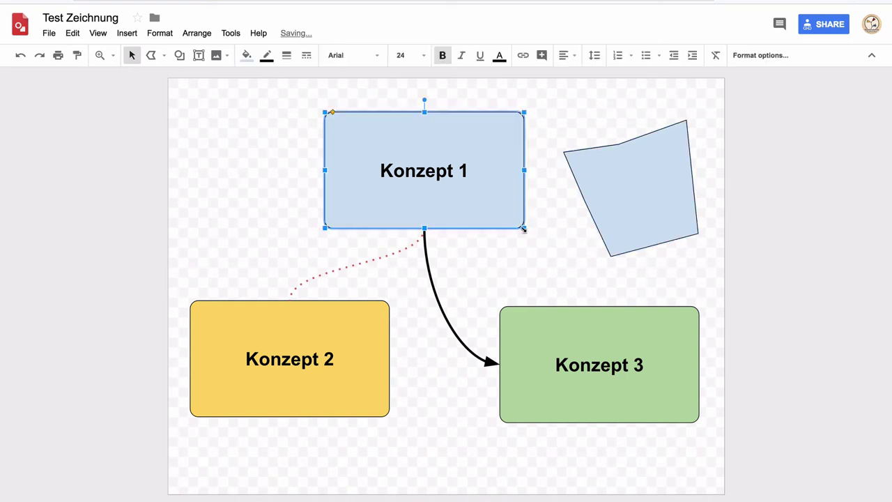
mouse_move(524, 229)
left_mouse_down()
mouse_move(482, 195)
mouse_move(453, 194)
mouse_move(505, 218)
mouse_move(495, 214)
left_mouse_up()
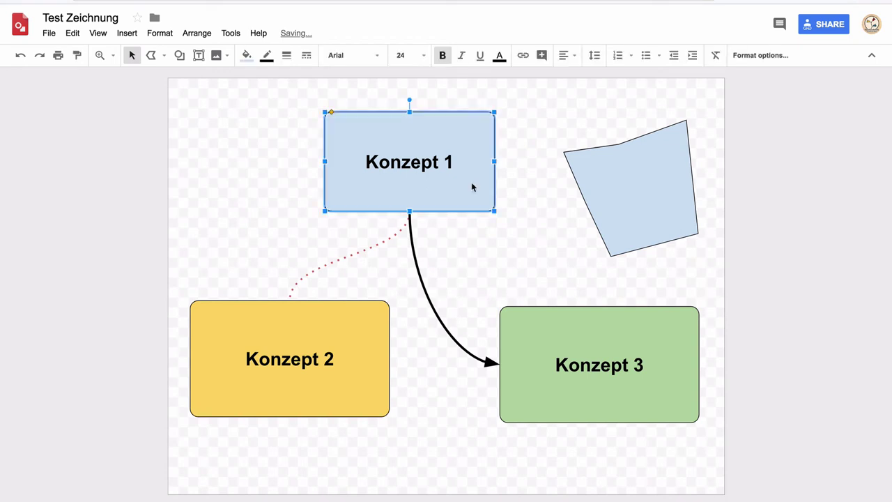
left_click_drag(494, 213, 521, 229)
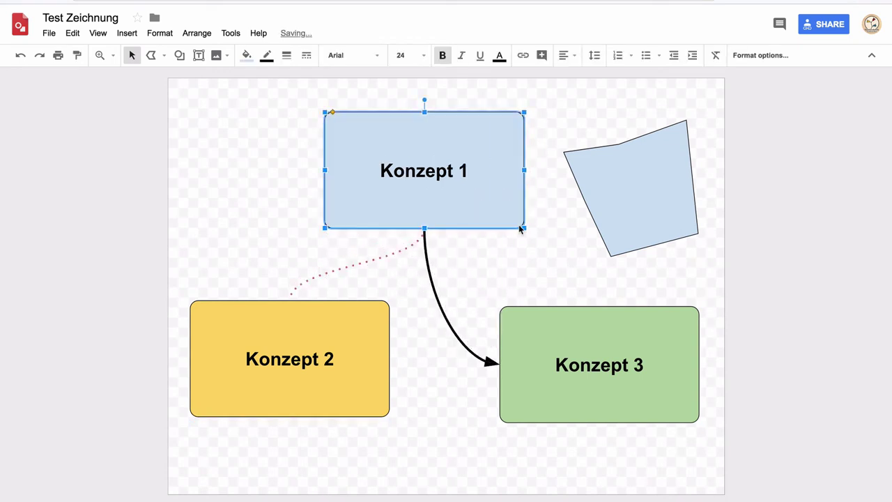
left_click(545, 211)
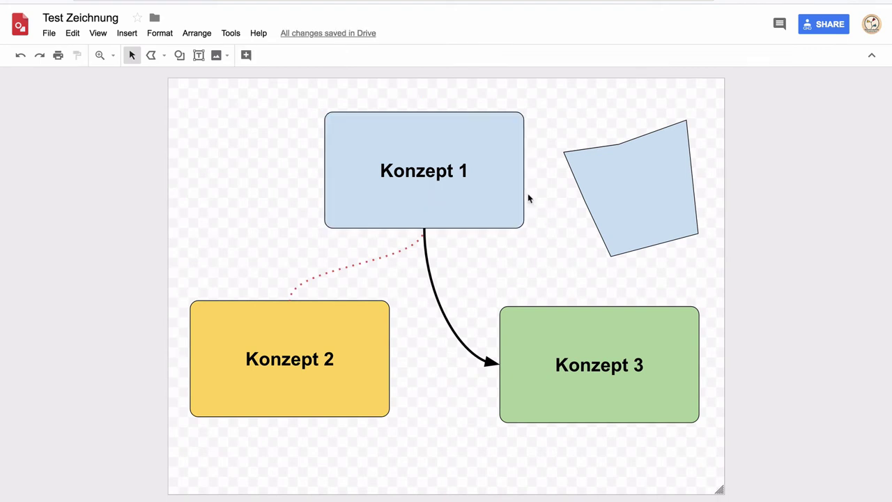
left_click(164, 56)
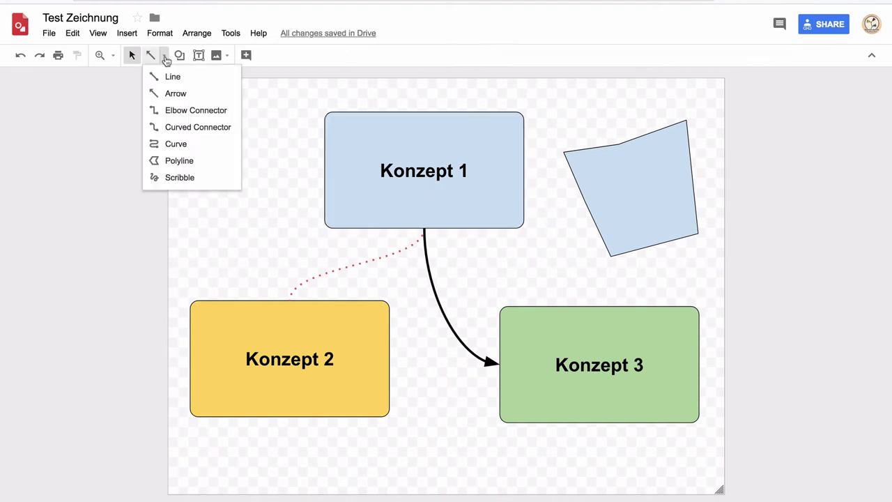
left_click(194, 98)
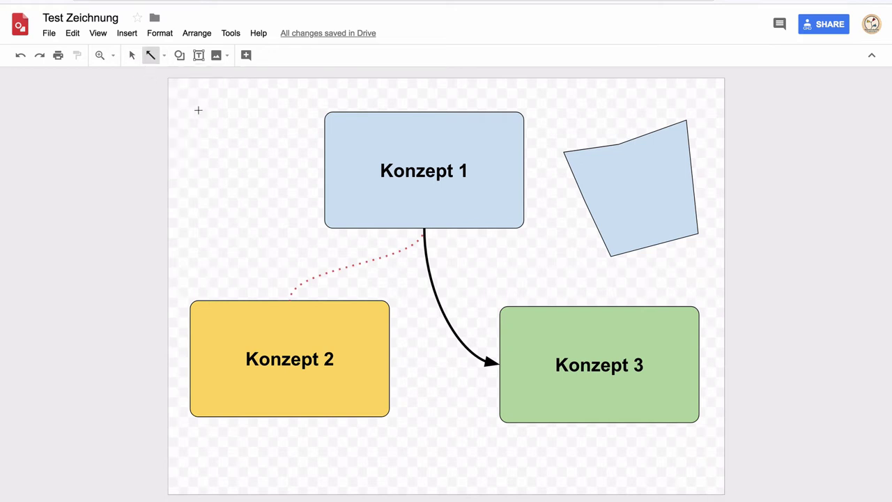
mouse_move(198, 110)
left_mouse_down()
mouse_move(388, 276)
mouse_move(385, 207)
mouse_move(245, 239)
mouse_move(266, 226)
mouse_move(245, 227)
mouse_move(310, 195)
mouse_move(233, 230)
mouse_move(201, 234)
mouse_move(290, 217)
mouse_move(348, 179)
mouse_move(261, 220)
mouse_move(317, 201)
mouse_move(361, 156)
mouse_move(374, 111)
mouse_move(301, 221)
mouse_move(197, 255)
mouse_move(230, 241)
mouse_move(267, 207)
mouse_move(335, 251)
mouse_move(313, 232)
mouse_move(406, 325)
mouse_move(264, 208)
mouse_move(235, 197)
mouse_move(203, 212)
mouse_move(252, 212)
mouse_move(272, 189)
left_mouse_up()
key("Delete")
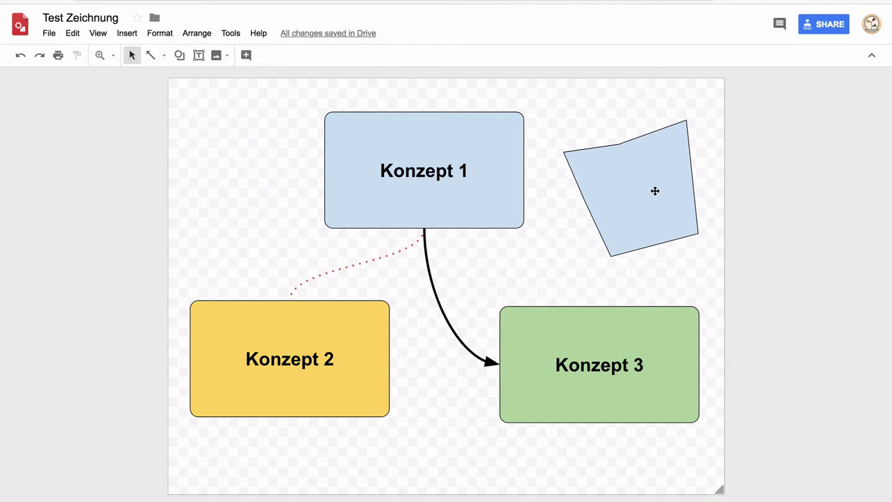
Step: Rotate the blue polygon to about 285° into a diamond and shrink it
left_click(655, 191)
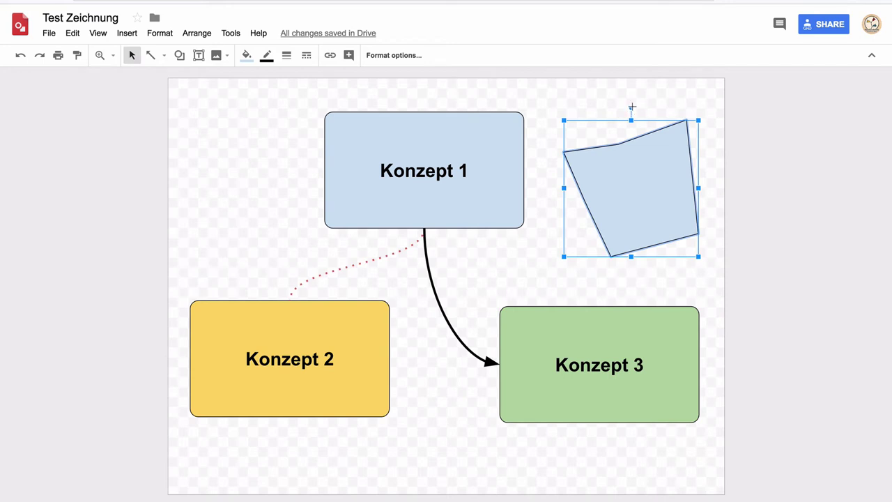
mouse_move(631, 106)
left_mouse_down()
mouse_move(572, 104)
mouse_move(629, 109)
mouse_move(645, 197)
left_mouse_up()
mouse_move(585, 147)
left_mouse_down()
mouse_move(565, 171)
mouse_move(615, 114)
mouse_move(593, 123)
left_mouse_up()
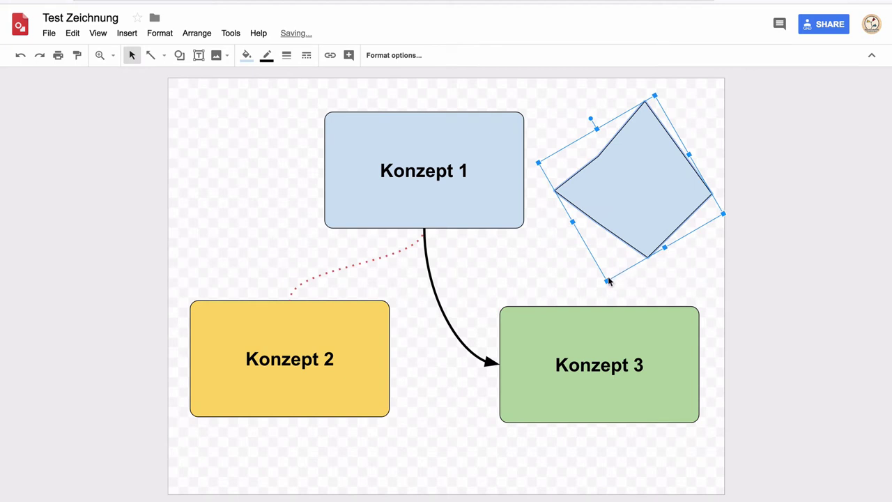
left_click_drag(607, 280, 641, 204)
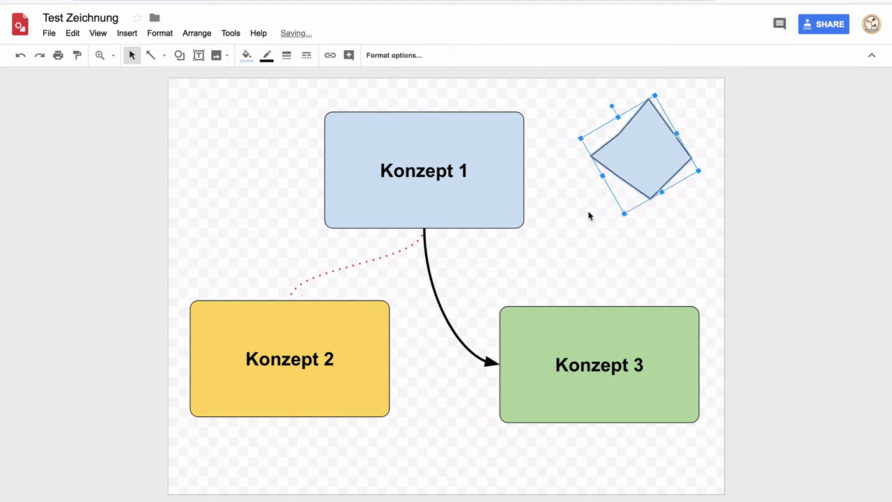
Step: Rotate the Konzept 1 box slightly with its rotation handle
left_click(536, 220)
left_click(505, 184)
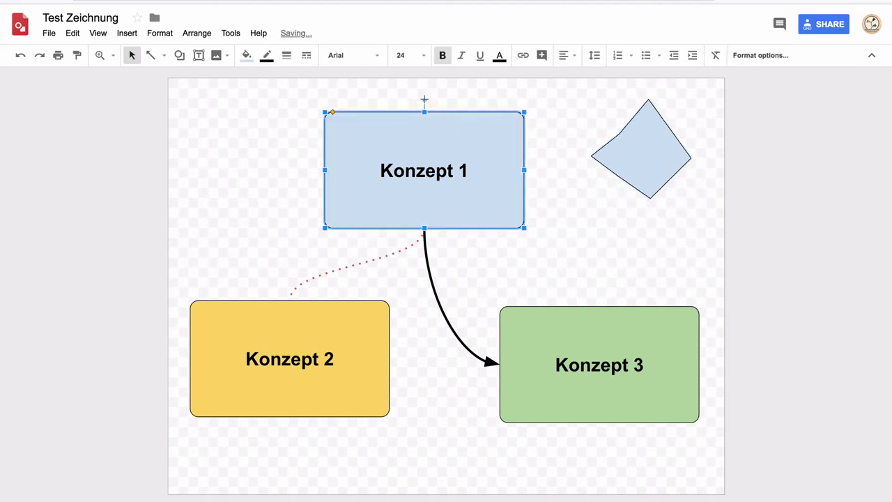
left_click_drag(424, 100, 442, 104)
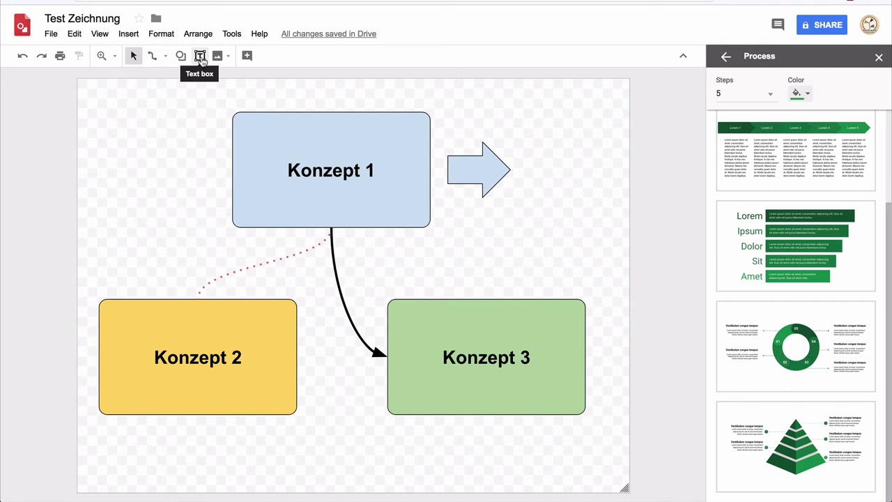
Step: Close the side panel and draw a right-pointing block arrow left of Konzept 1
left_click(218, 57)
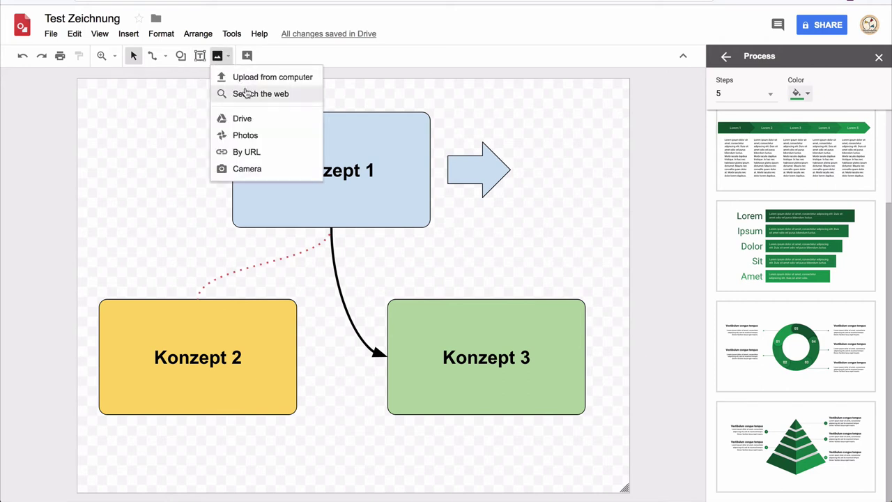
left_click(177, 73)
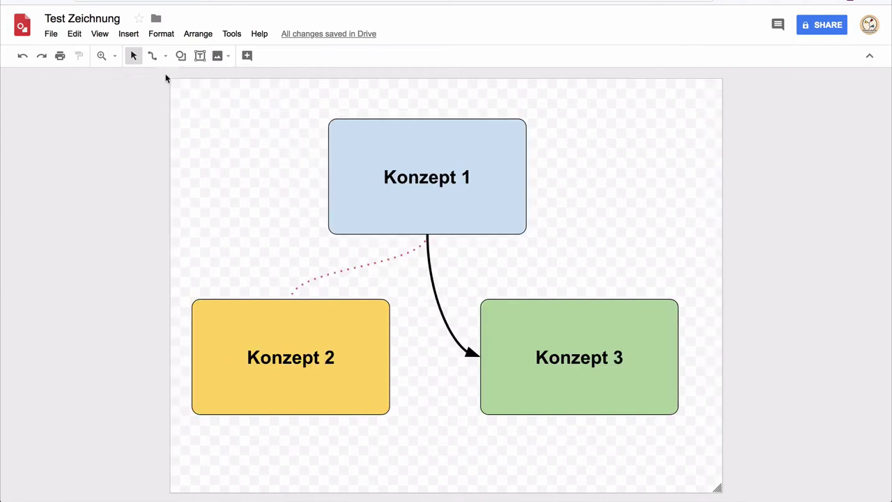
left_click(181, 56)
mouse_move(206, 93)
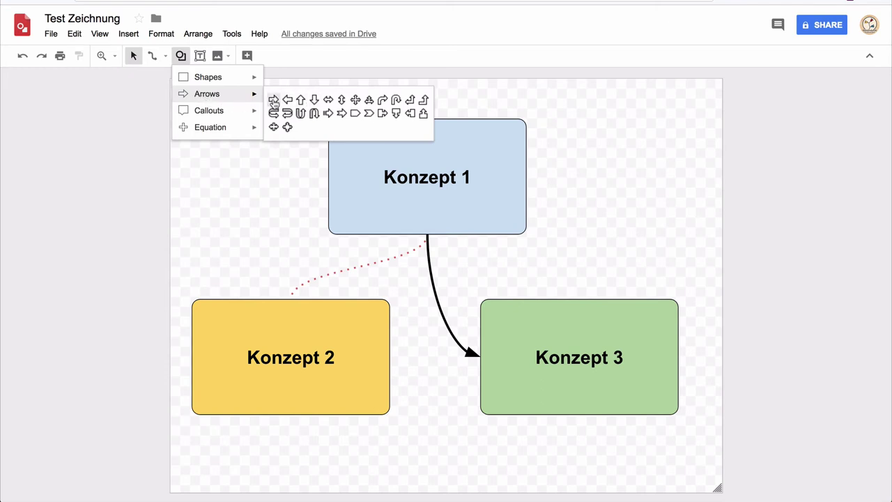
left_click(273, 100)
mouse_move(237, 178)
left_mouse_down()
mouse_move(299, 231)
mouse_move(289, 192)
left_mouse_up()
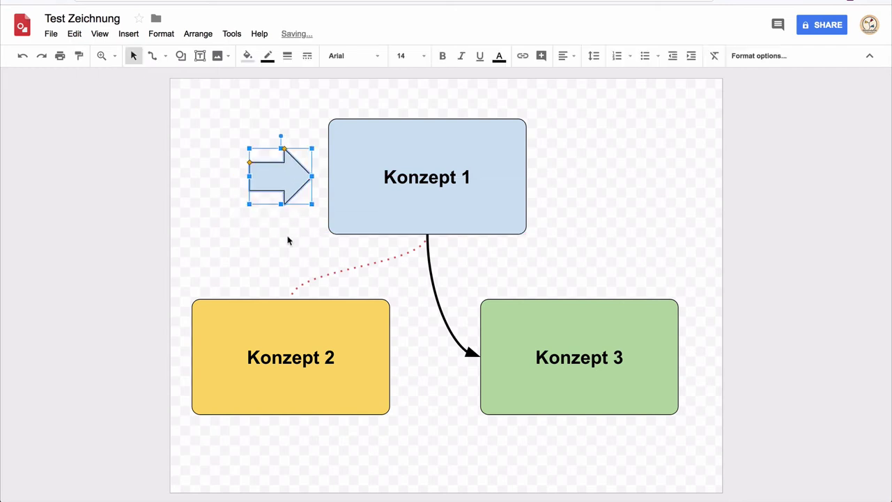
left_click(288, 239)
left_click(124, 36)
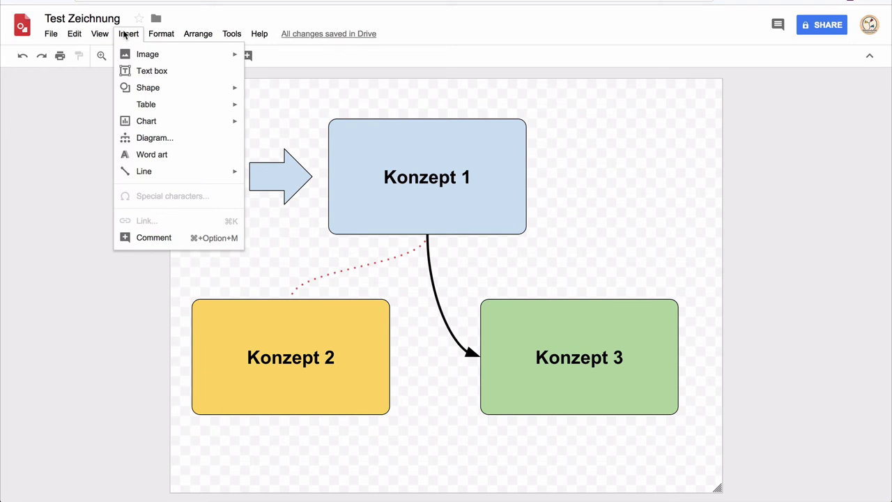
mouse_move(145, 103)
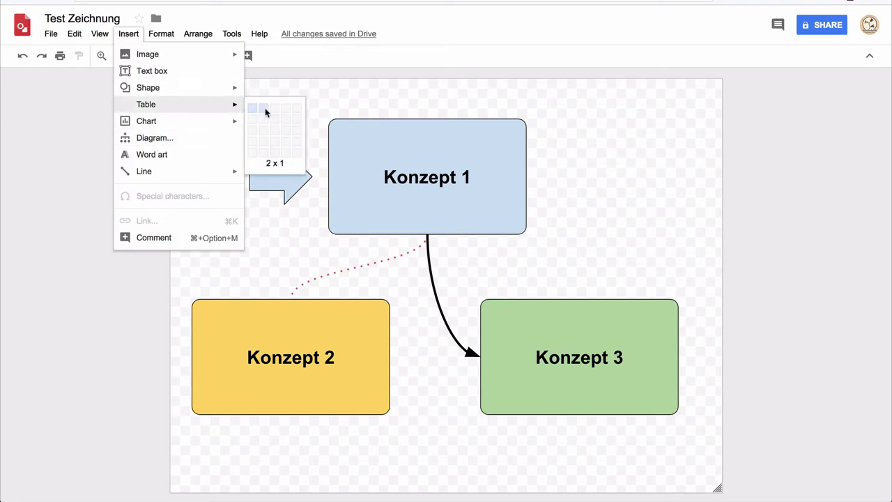
Step: Insert a 4 x 2 table, move it to the bottom and widen it beneath Konzept 2 and 3
left_click(286, 122)
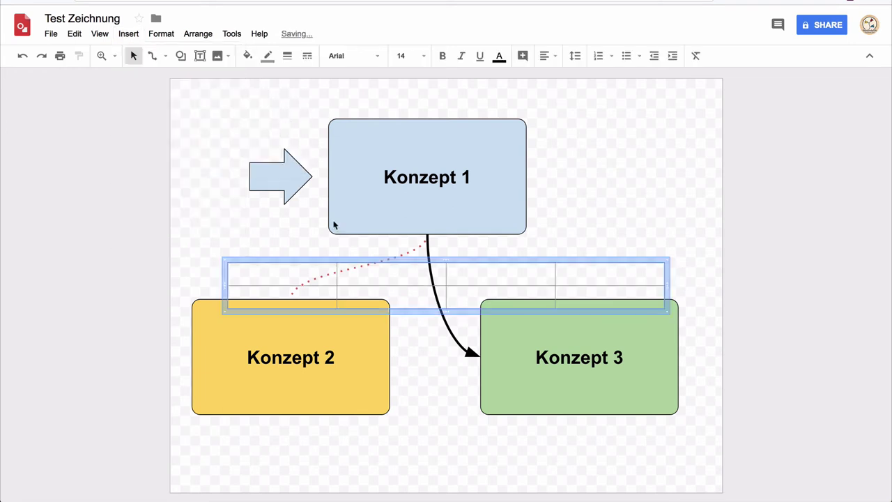
left_click_drag(415, 259, 383, 427)
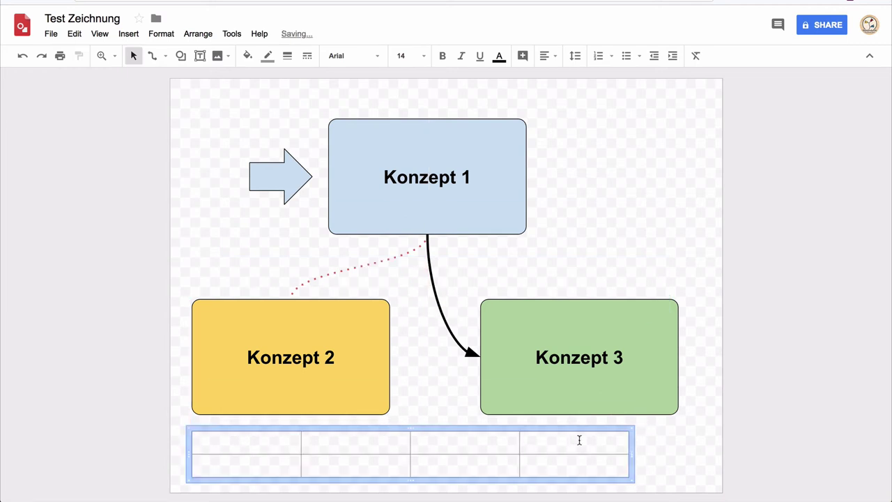
left_click_drag(632, 455, 681, 457)
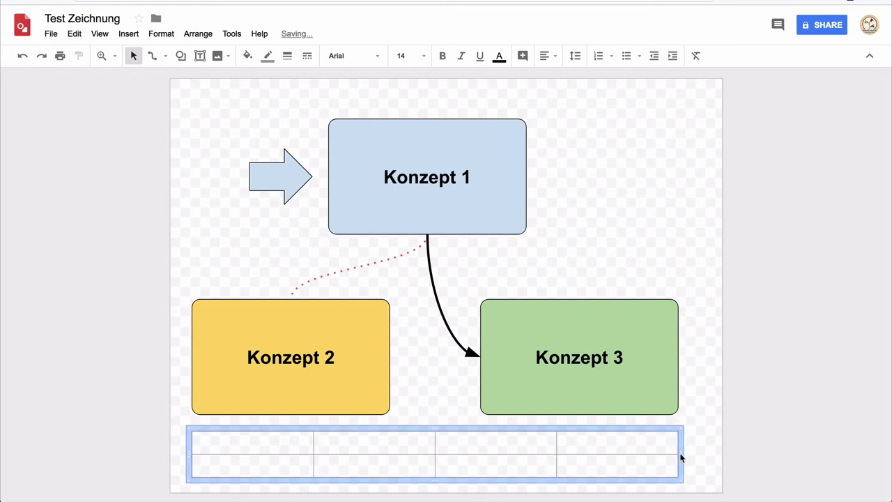
left_click_drag(439, 427, 436, 416)
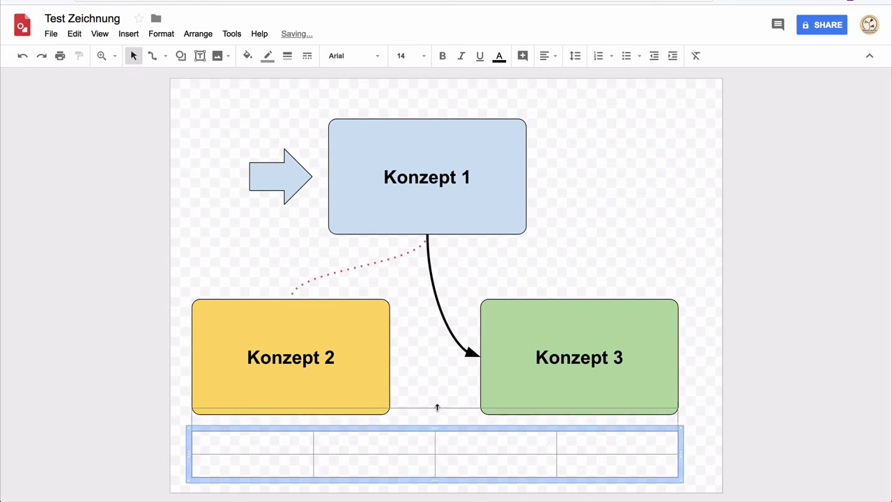
left_click(442, 385)
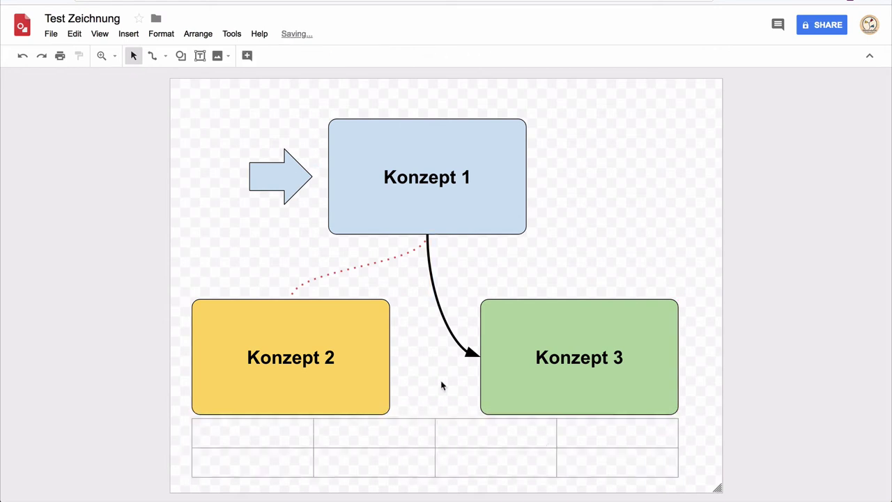
left_click(128, 34)
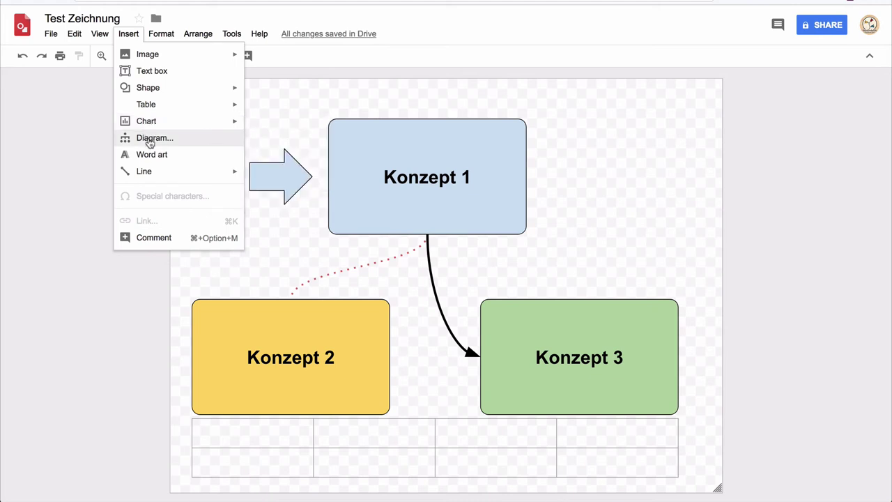
Step: Open the diagram templates panel and browse the diagram categories
left_click(149, 138)
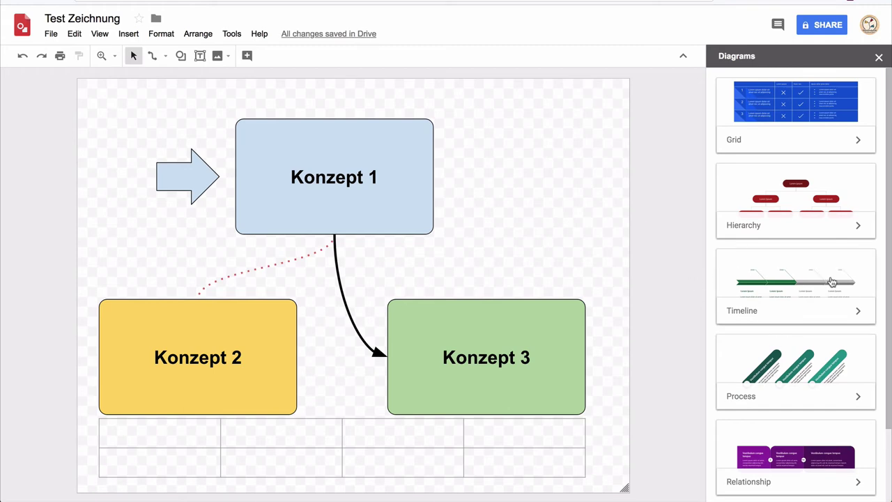
scroll(827, 285, "down", 1)
scroll(828, 287, "up", 1)
scroll(805, 212, "down", 1)
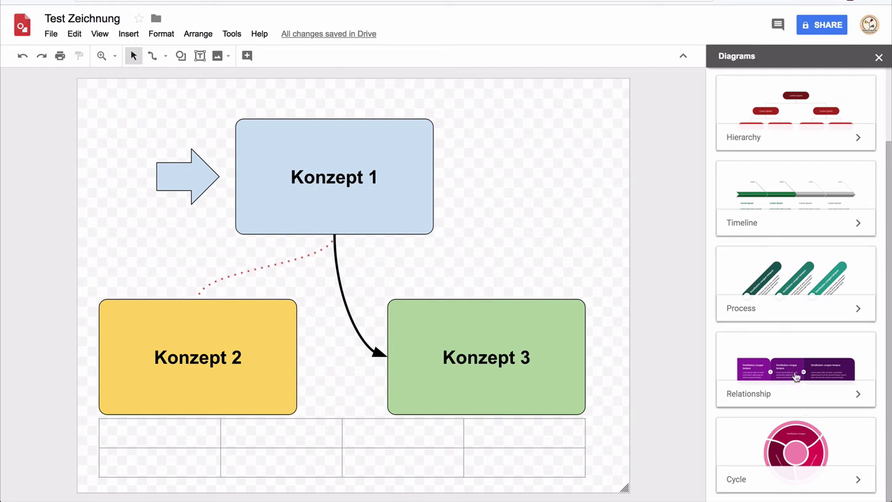
scroll(796, 363, "up", 1)
scroll(798, 303, "down", 1)
Step: Show the Process diagram templates and set their colour to green
left_click(830, 314)
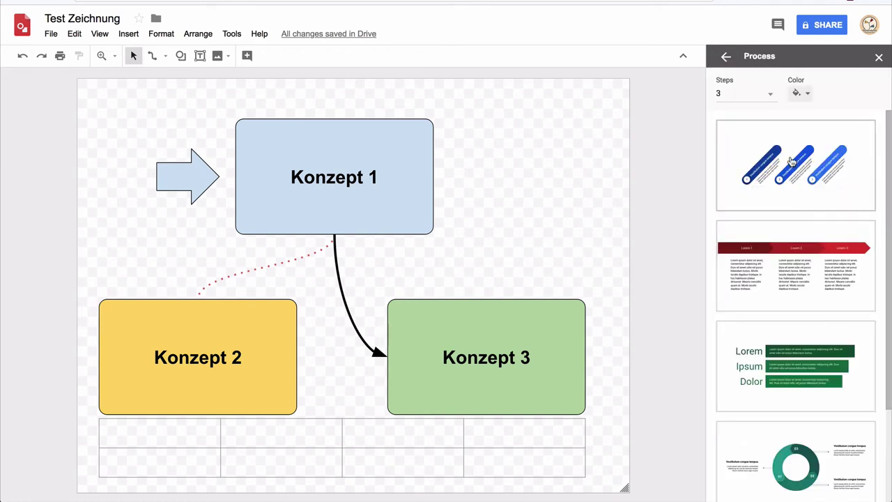
left_click(771, 100)
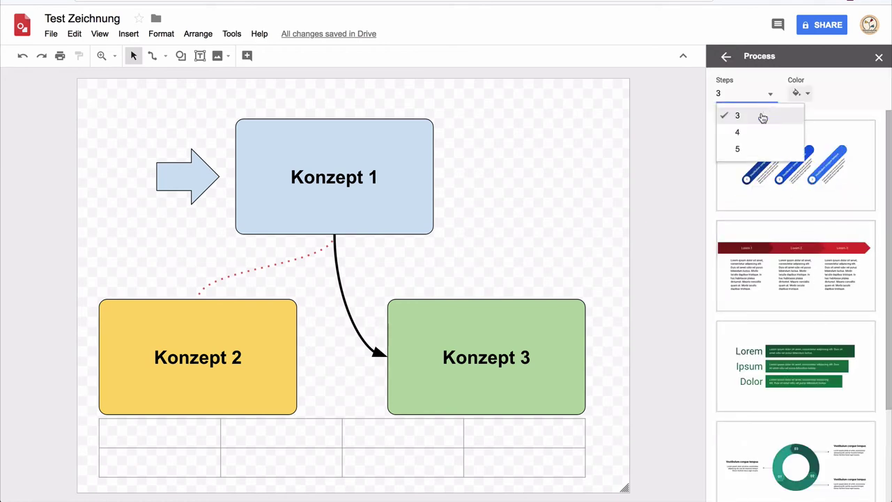
left_click(787, 89)
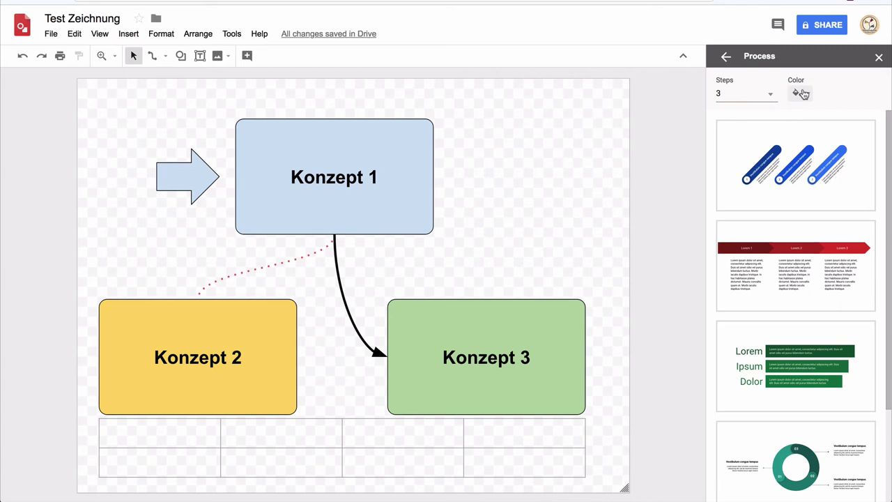
left_click(802, 92)
left_click(828, 134)
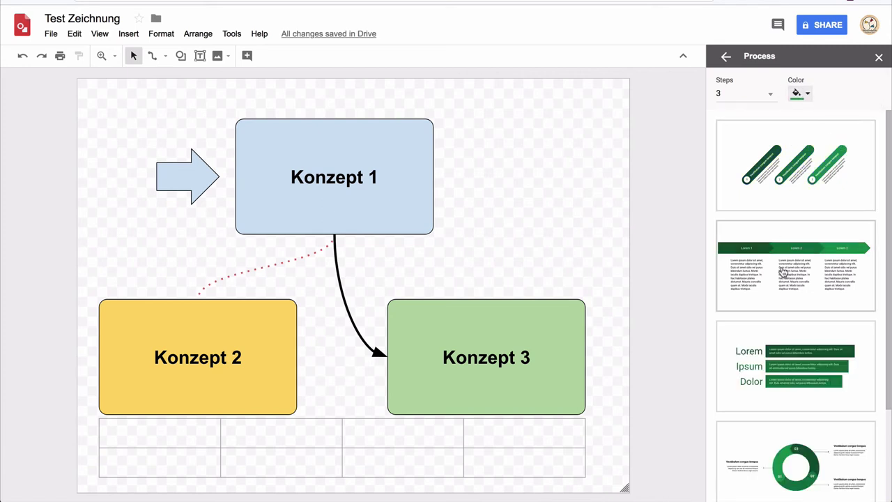
scroll(783, 291, "down", 1)
scroll(784, 291, "up", 1)
Step: Set the Process templates to 5 steps and browse the previews
left_click(743, 94)
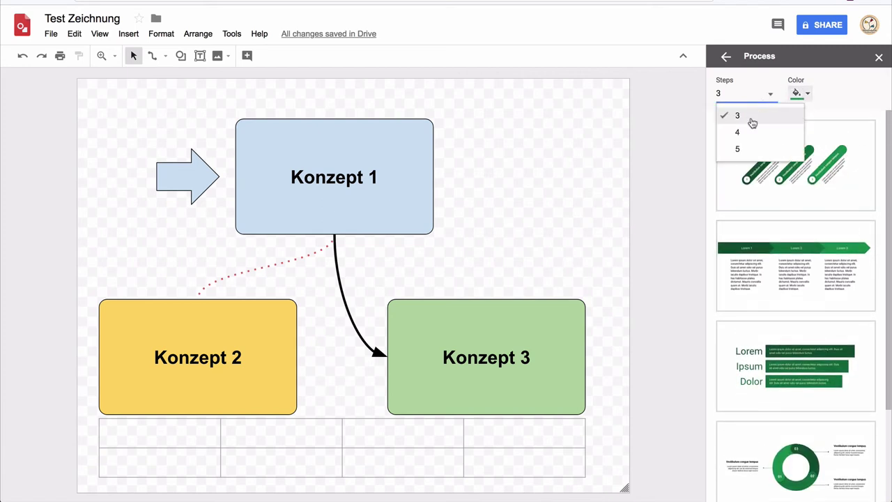
left_click(743, 147)
scroll(798, 299, "down", 2)
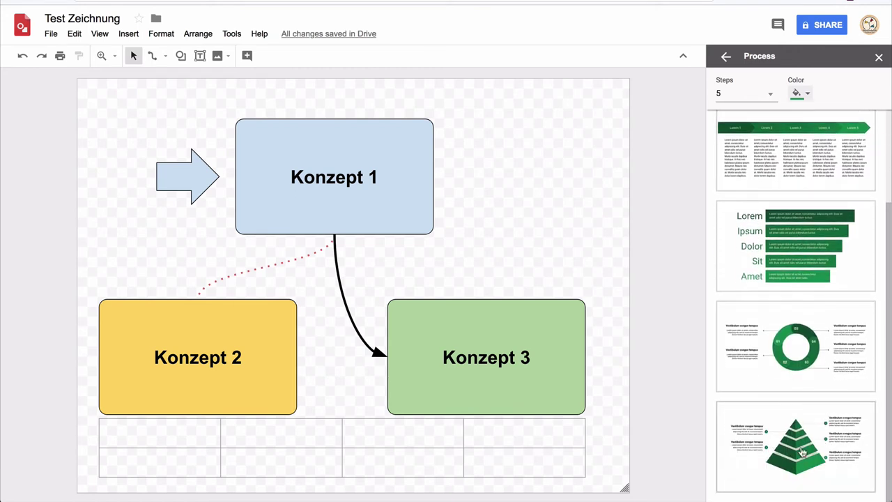
scroll(799, 315, "up", 2)
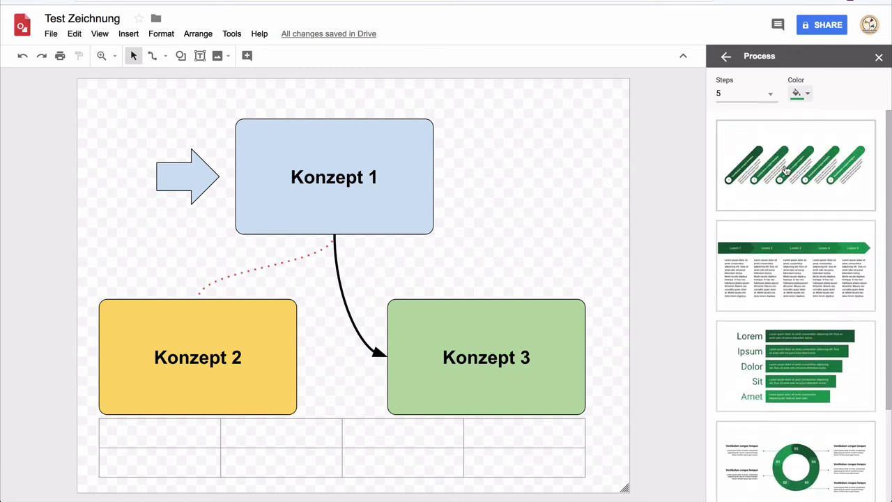
scroll(770, 287, "down", 2)
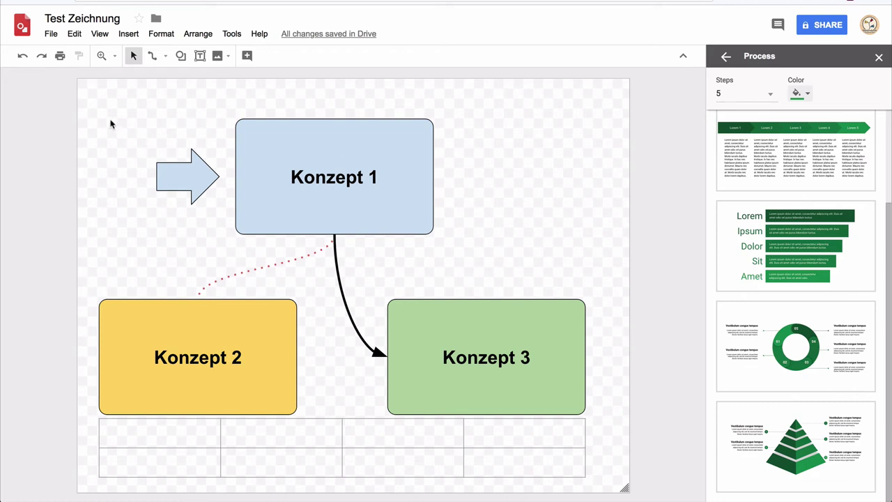
Step: Delete everything on the canvas and insert the circular five-step Process diagram
mouse_move(111, 120)
left_mouse_down()
mouse_move(583, 389)
mouse_move(591, 461)
left_mouse_up()
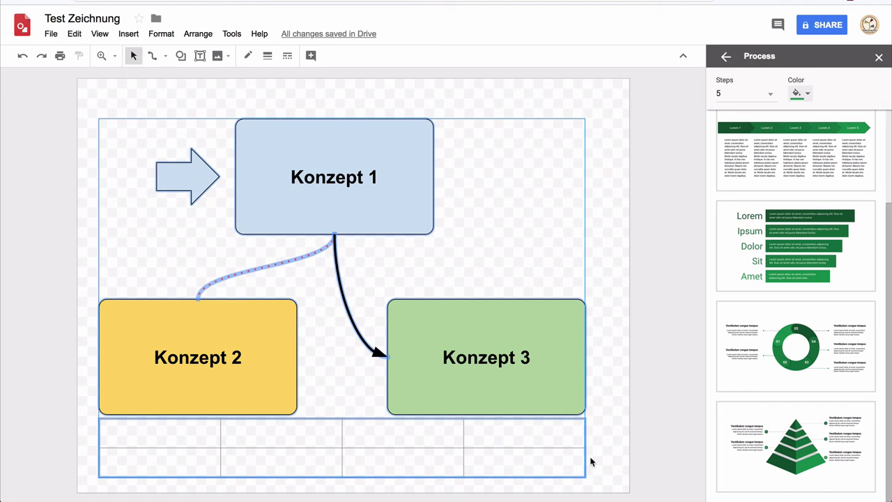
key("Delete")
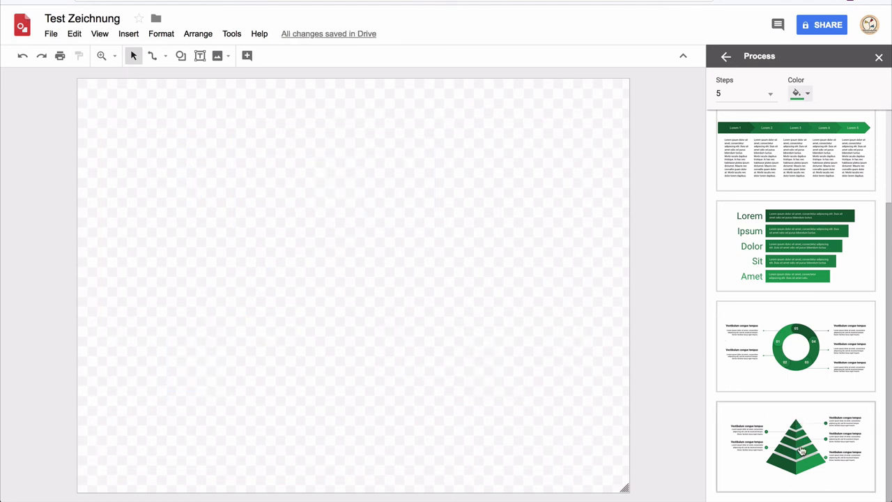
left_click(803, 353)
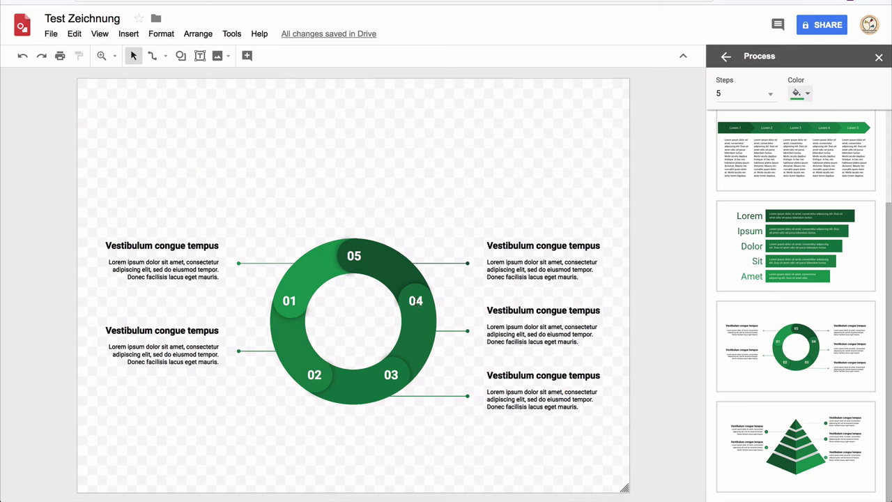
Step: Inspect the diagram's number labels, including 01, and its green ring
double_click(416, 300)
left_click(354, 256)
left_click(289, 301)
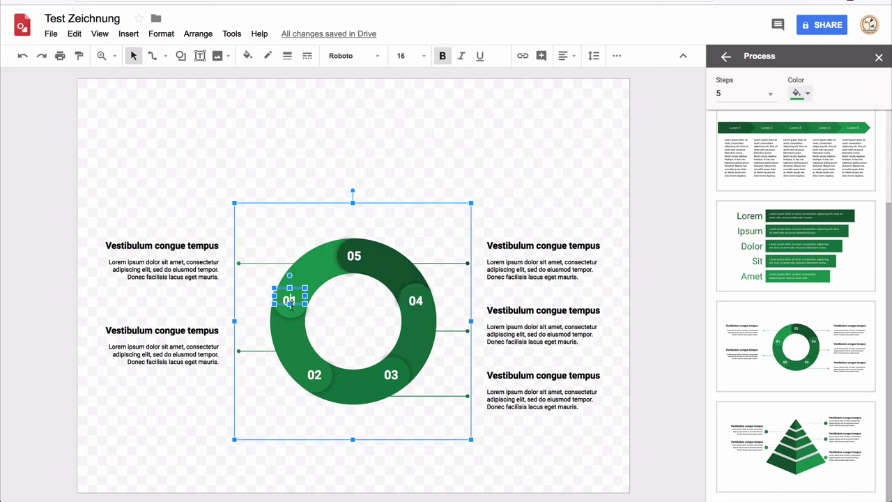
left_click(283, 356)
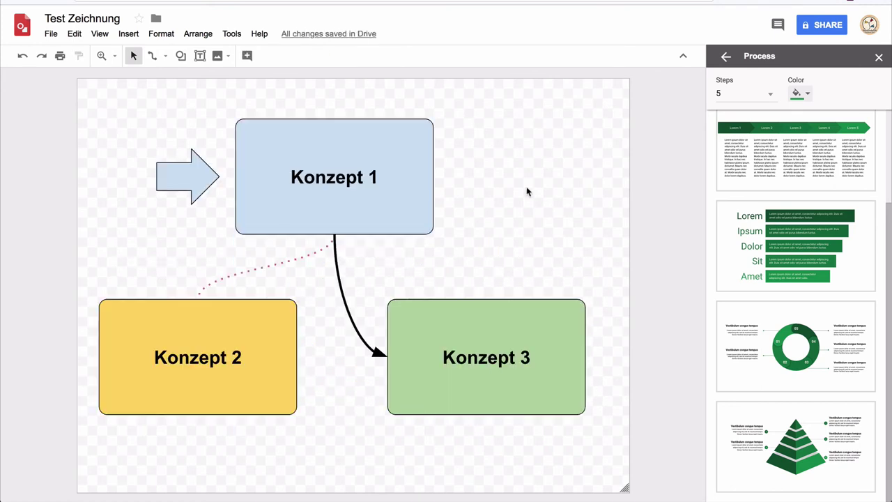
Step: Move the block arrow to the right of Konzept 1
left_click(421, 169)
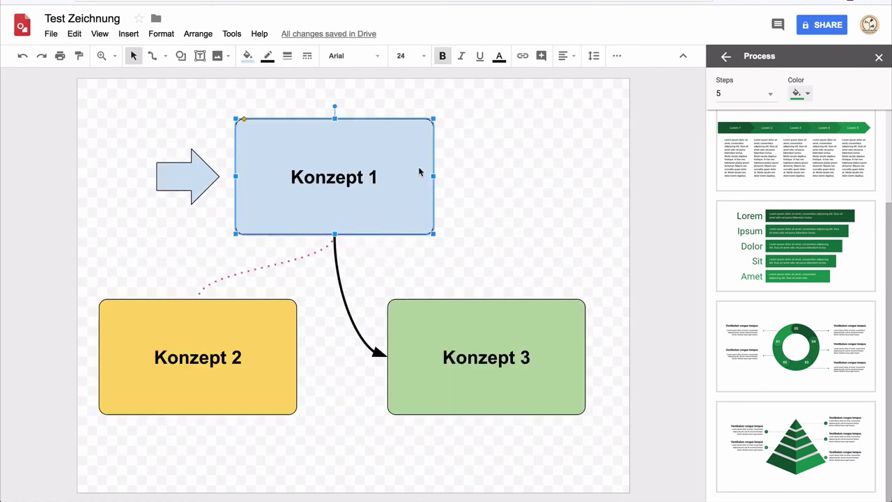
left_click(486, 171)
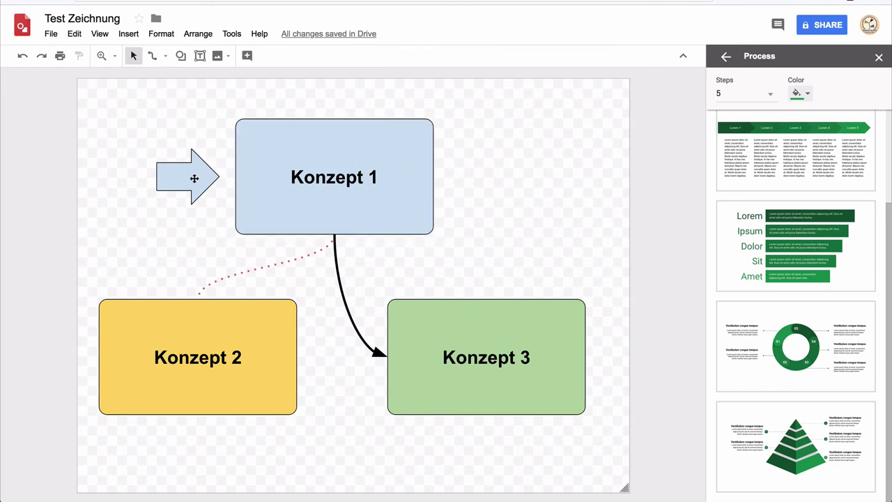
left_click_drag(163, 176, 457, 176)
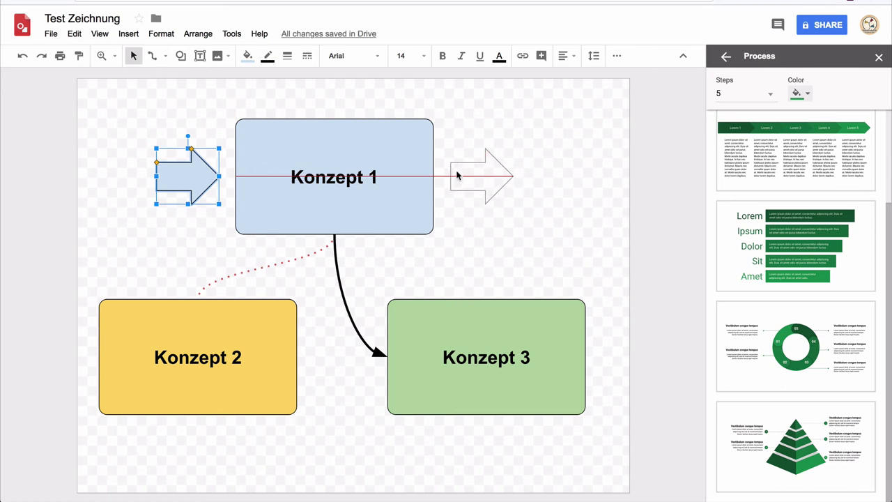
left_click(485, 223)
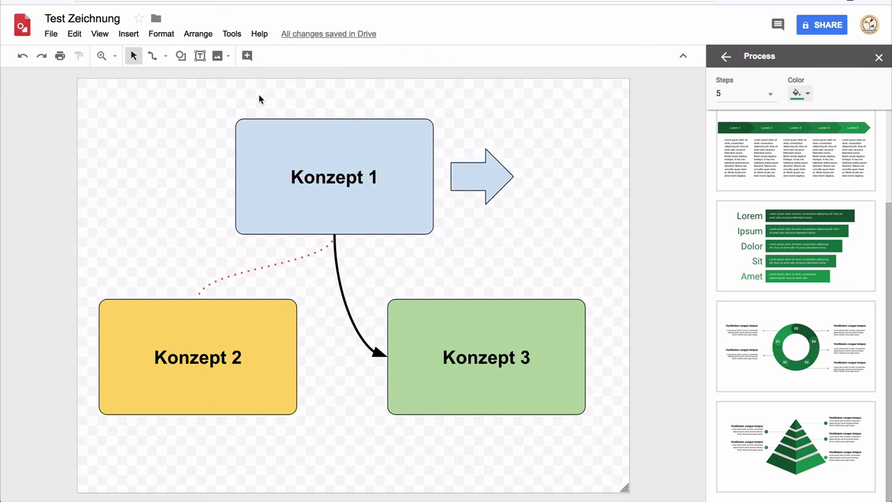
Step: Group Konzept 1 with the arrow and shift the group slightly left
left_click_drag(258, 99, 513, 198)
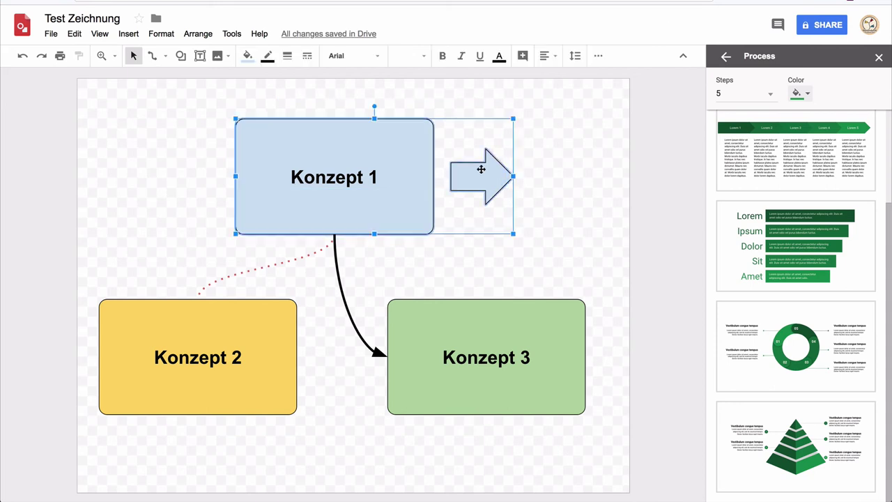
left_click(199, 34)
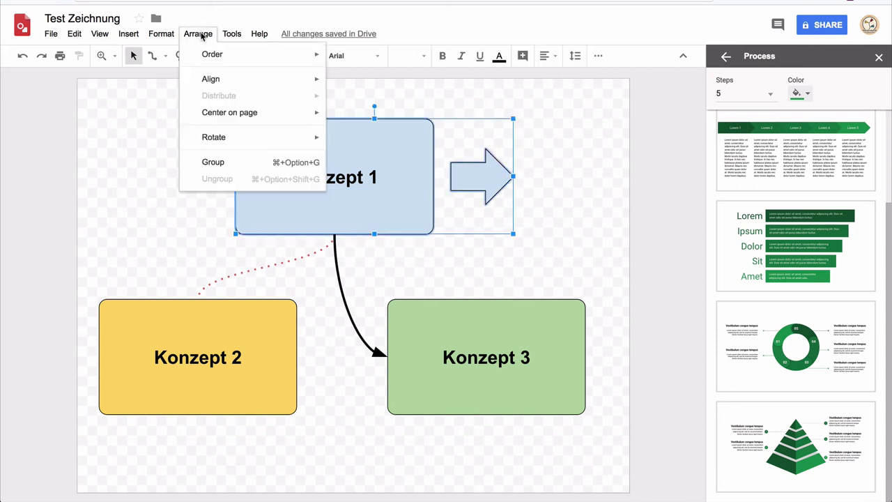
left_click(222, 163)
left_click(491, 210)
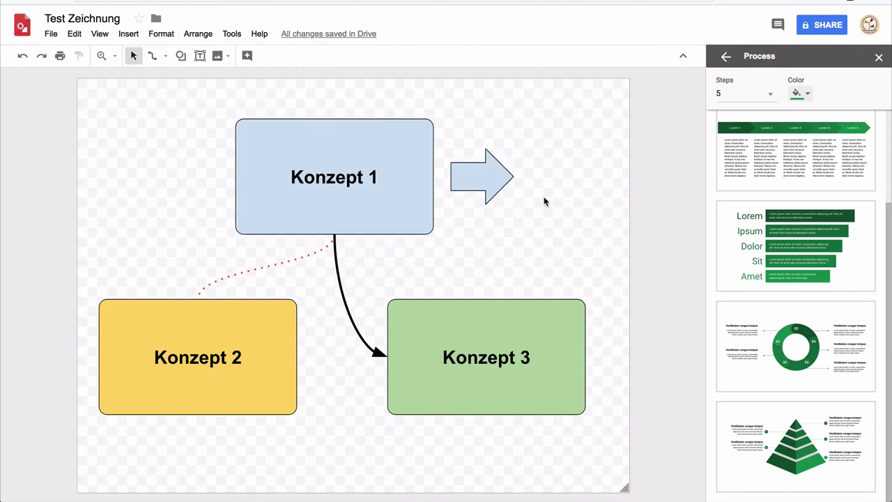
left_click(391, 163)
mouse_move(391, 163)
left_mouse_down()
mouse_move(335, 157)
mouse_move(389, 155)
left_mouse_up()
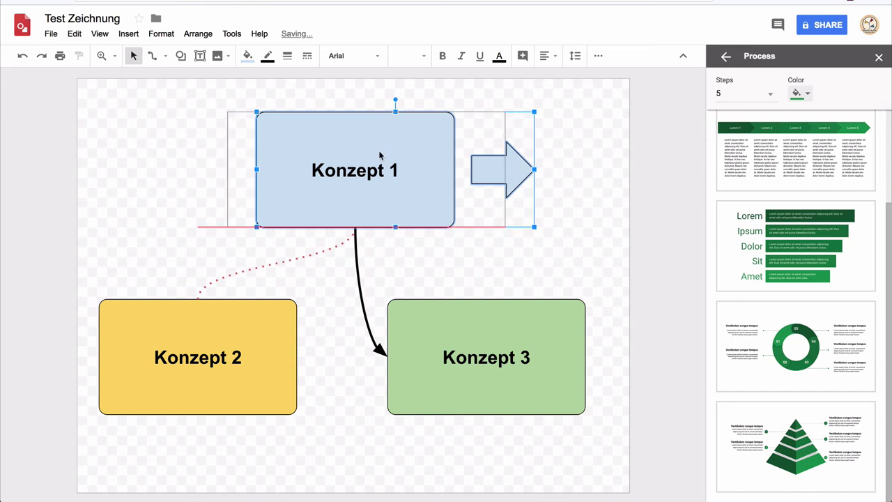
left_click_drag(390, 155, 366, 156)
left_click(498, 209)
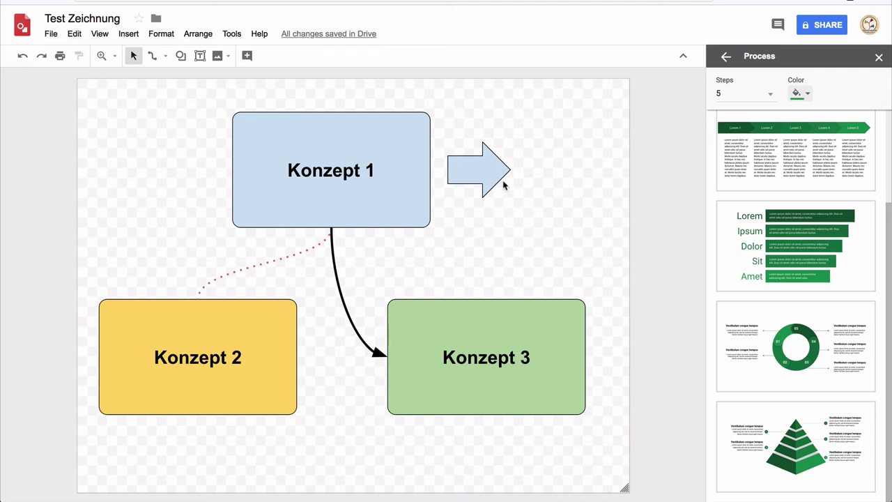
Step: Ungroup Konzept 1 and the arrow via the right-click menu
left_click_drag(517, 212, 407, 159)
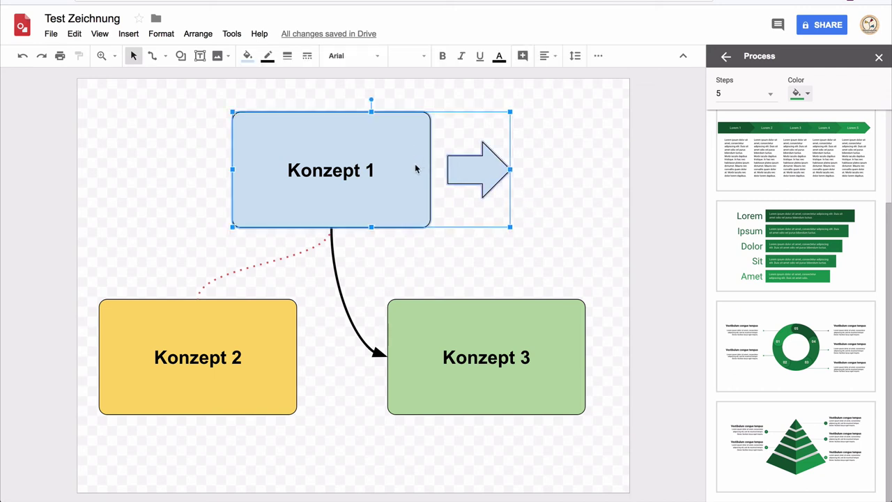
left_click(197, 35)
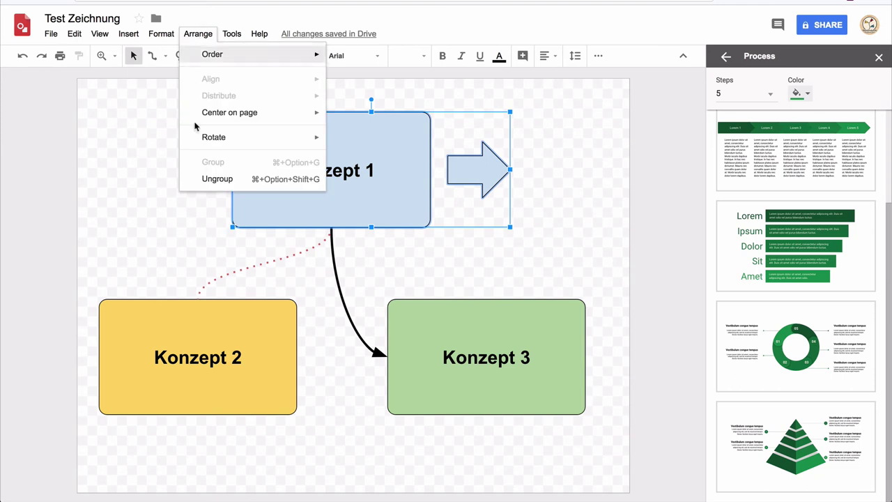
left_click(544, 284)
left_click(408, 184)
right_click(409, 187)
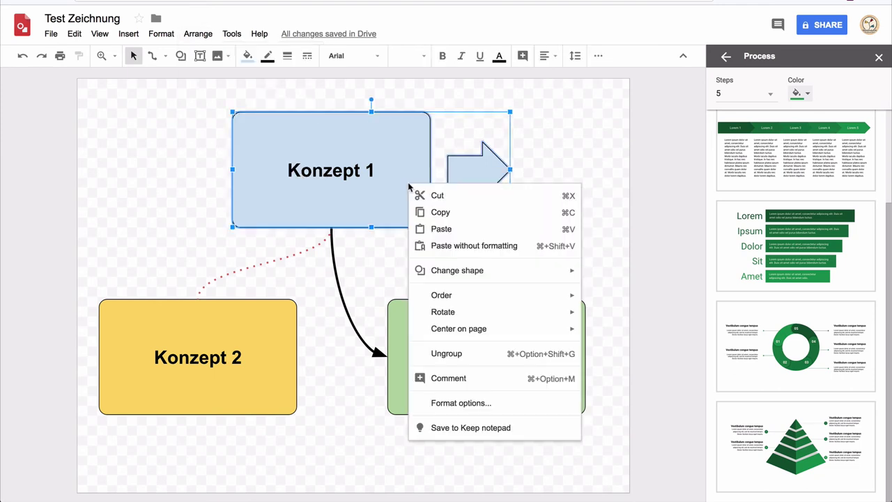
left_click(446, 354)
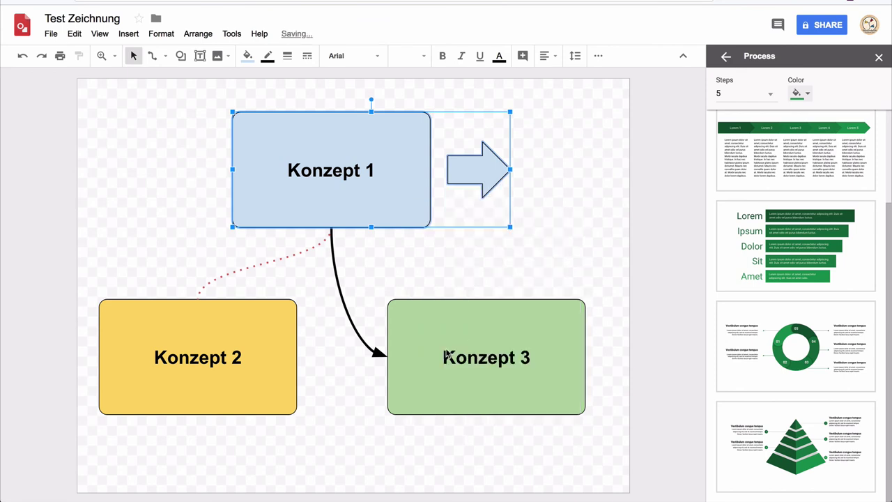
left_click(613, 224)
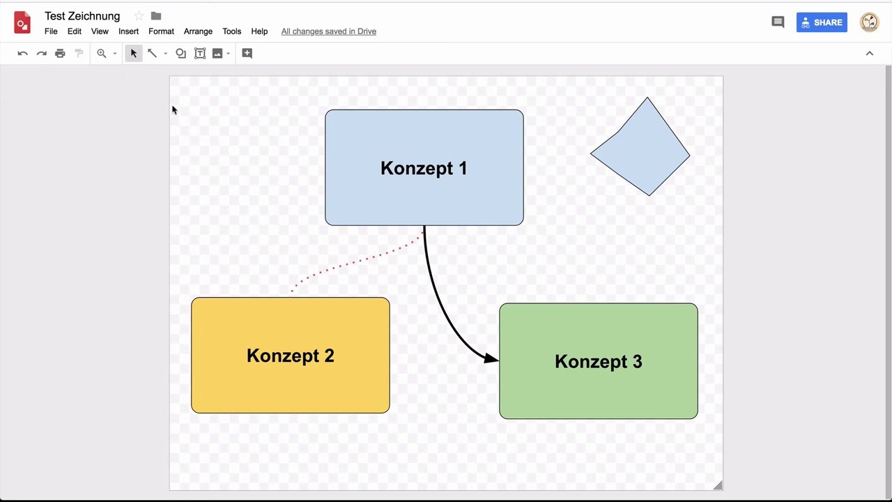
Step: Enlarge the drawing canvas down and to the right, then zoom to Fit
left_click(115, 54)
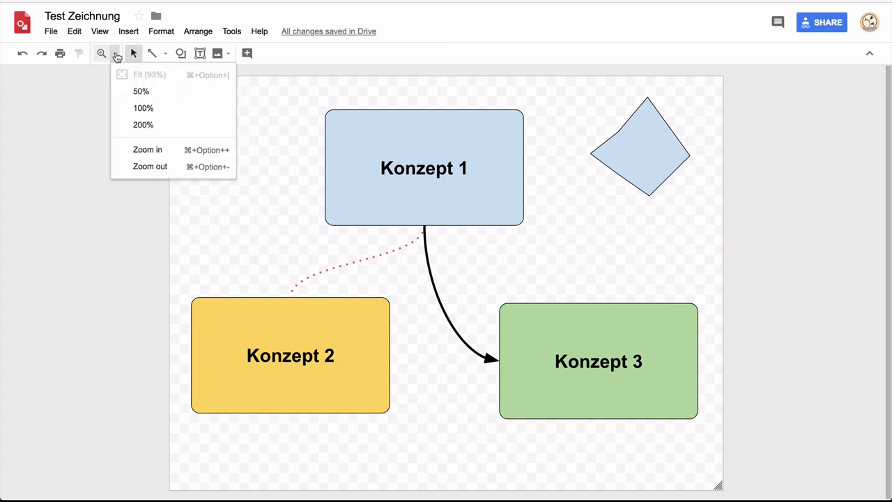
left_click(161, 167)
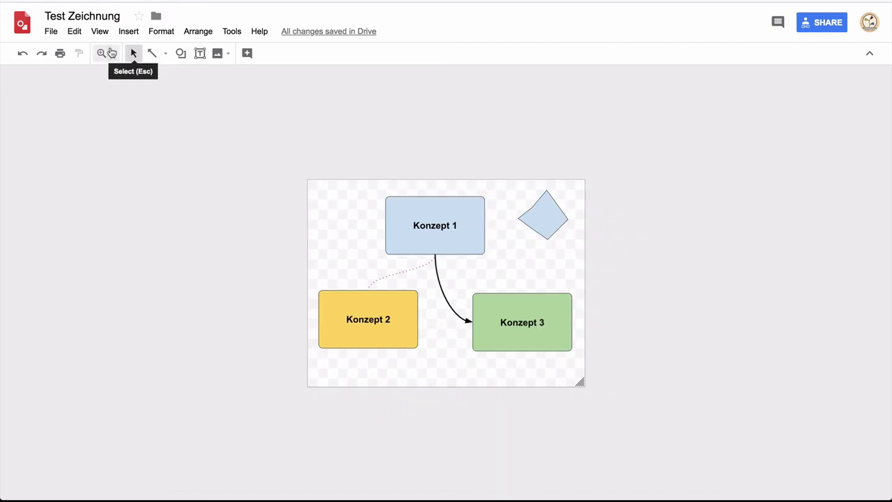
left_click(115, 54)
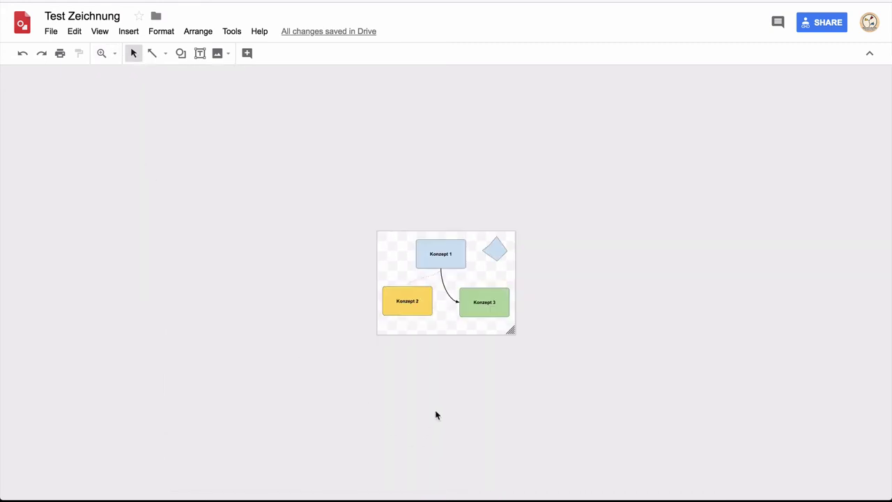
mouse_move(511, 330)
left_mouse_down()
mouse_move(634, 427)
mouse_move(682, 439)
left_mouse_up()
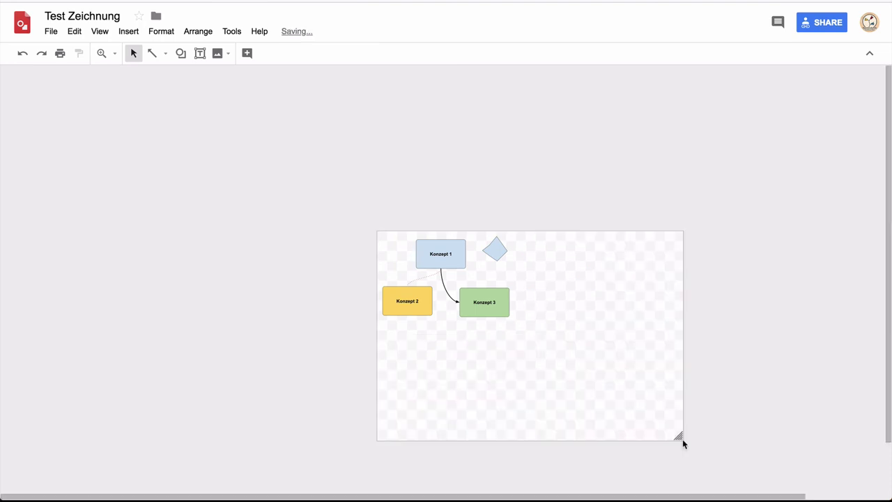
left_click(113, 54)
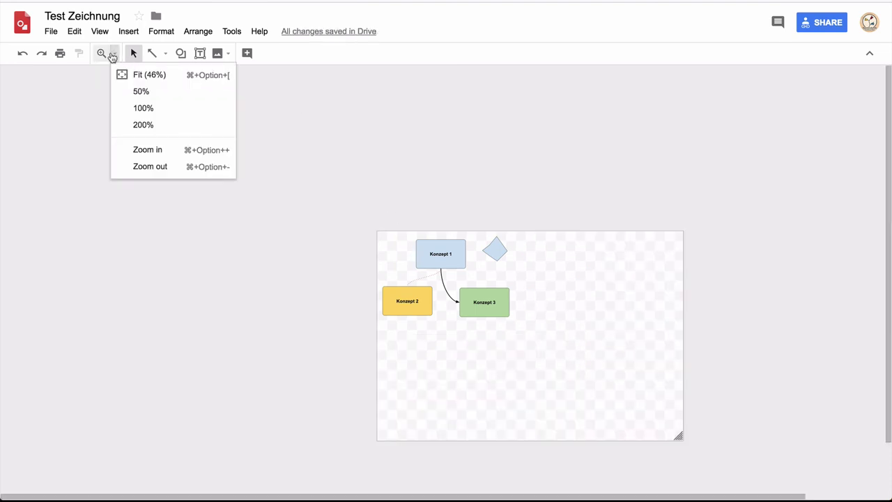
left_click(167, 76)
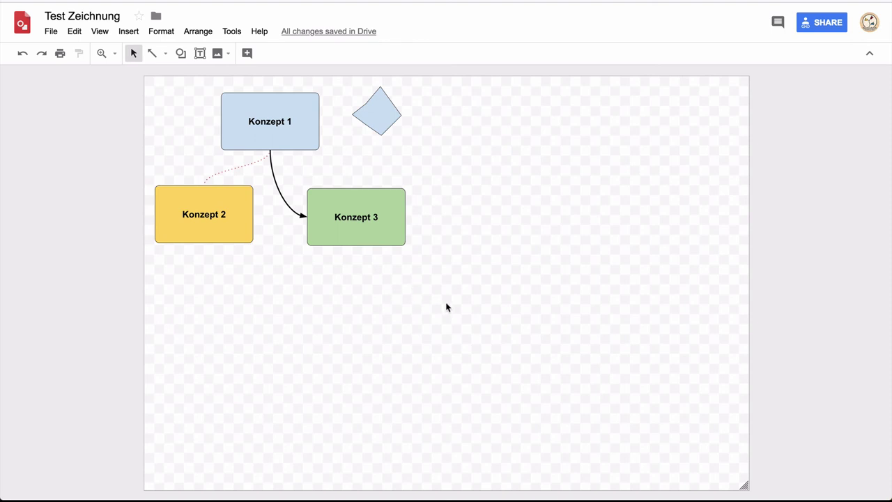
Step: Select all shapes and connectors and move them together down and right
left_click_drag(487, 311, 162, 89)
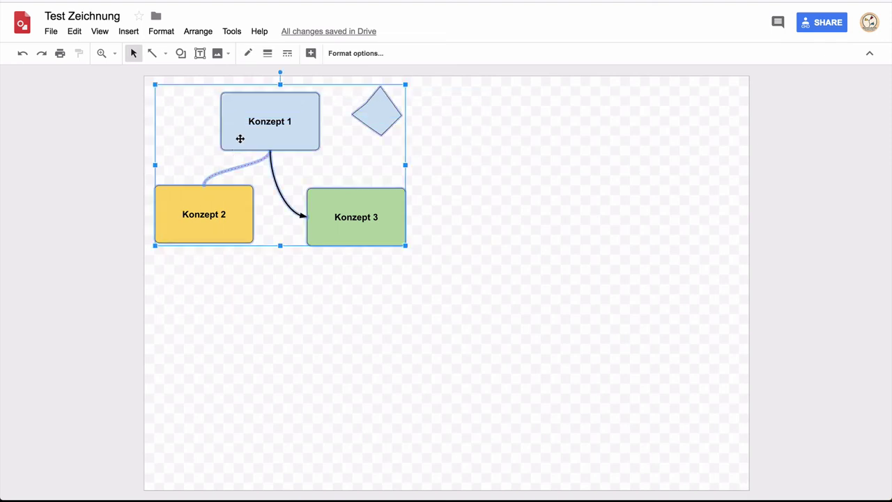
mouse_move(239, 137)
left_mouse_down()
mouse_move(348, 169)
mouse_move(319, 185)
left_mouse_up()
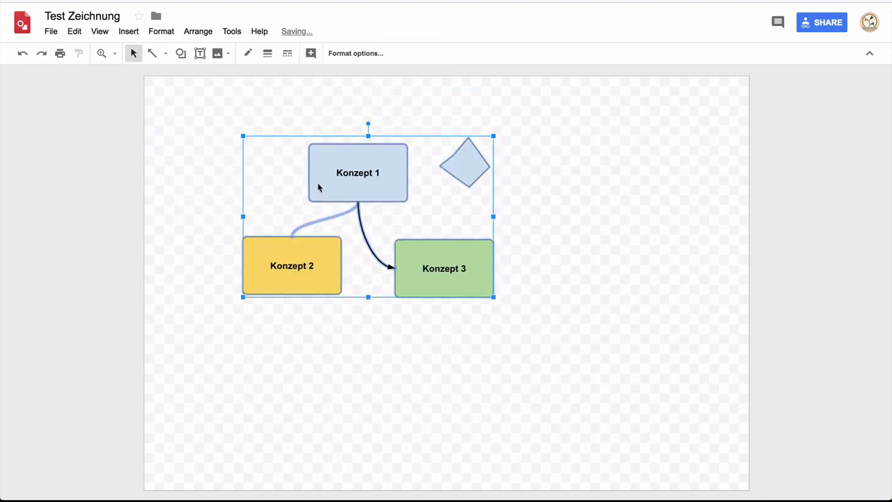
left_click(576, 253)
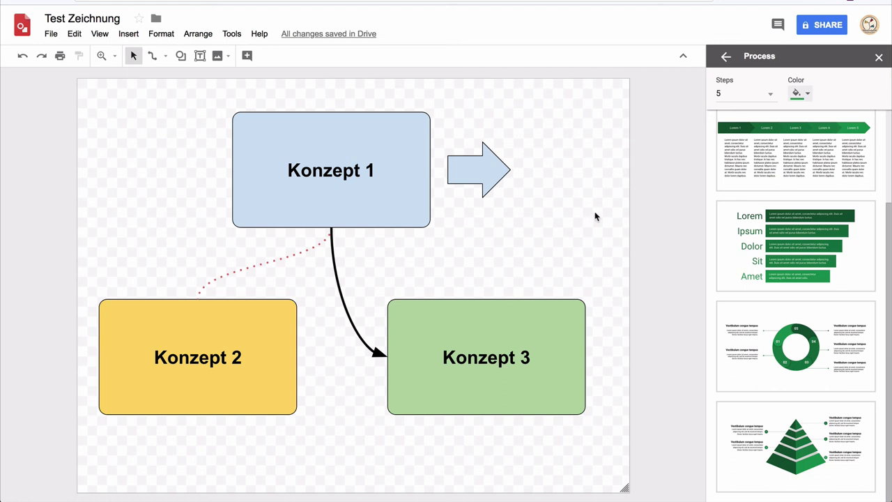
Step: Make Test Zeichnung editable by anyone with the link, copy the link, and close sharing
left_click(827, 26)
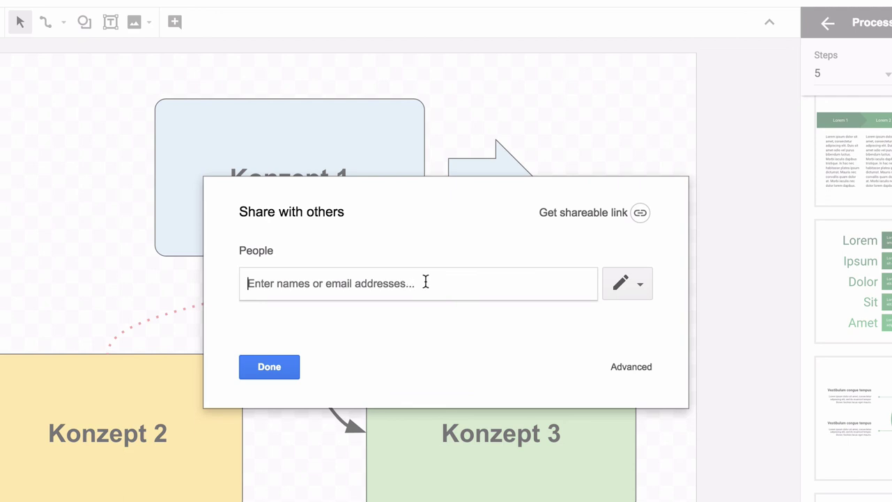
left_click(575, 218)
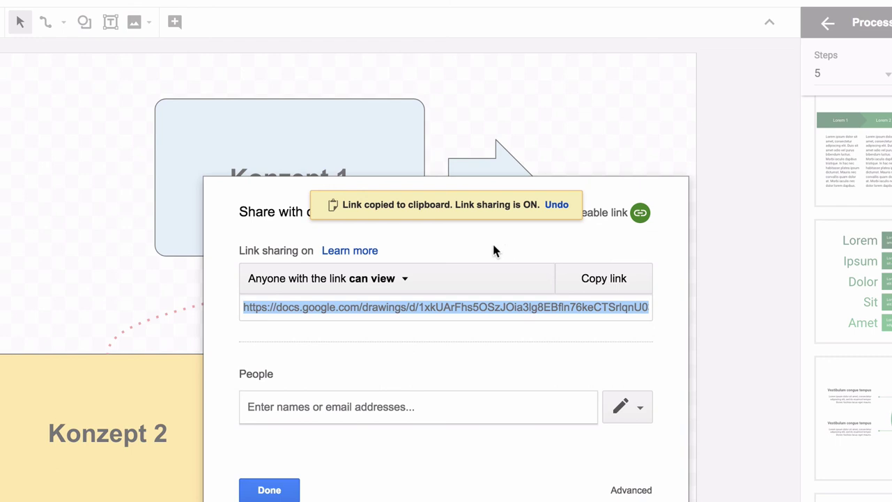
left_click(393, 280)
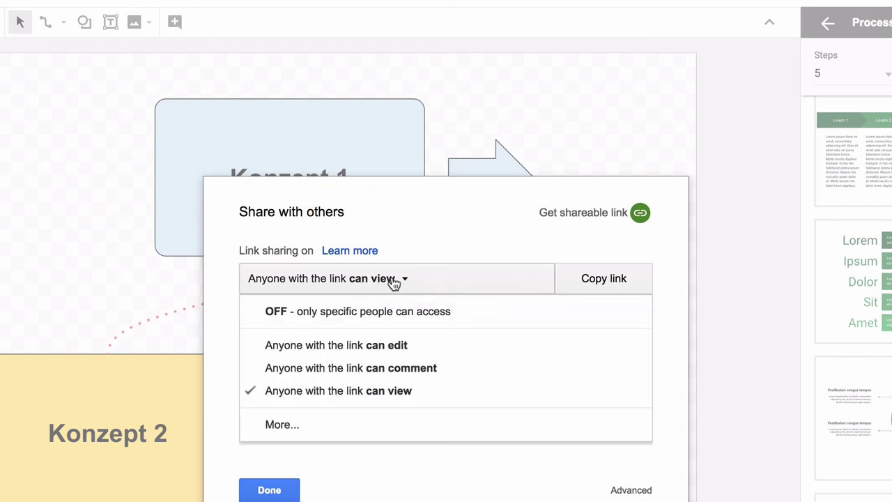
left_click(433, 228)
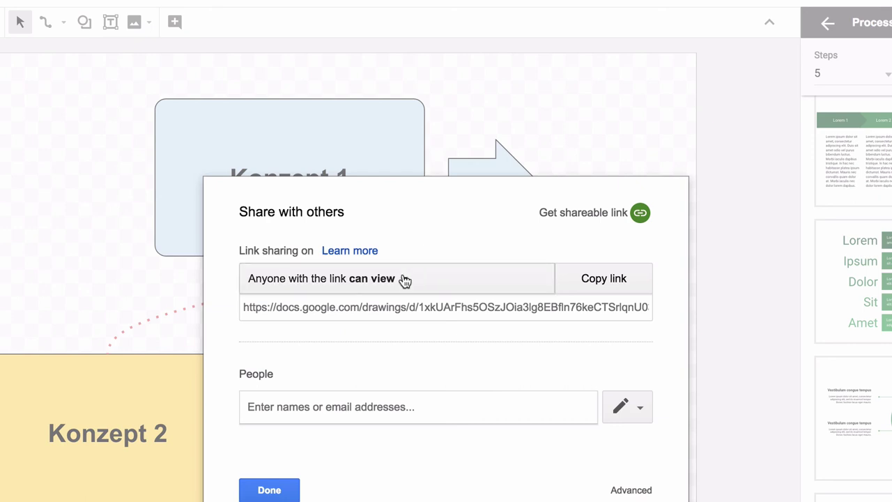
left_click(404, 280)
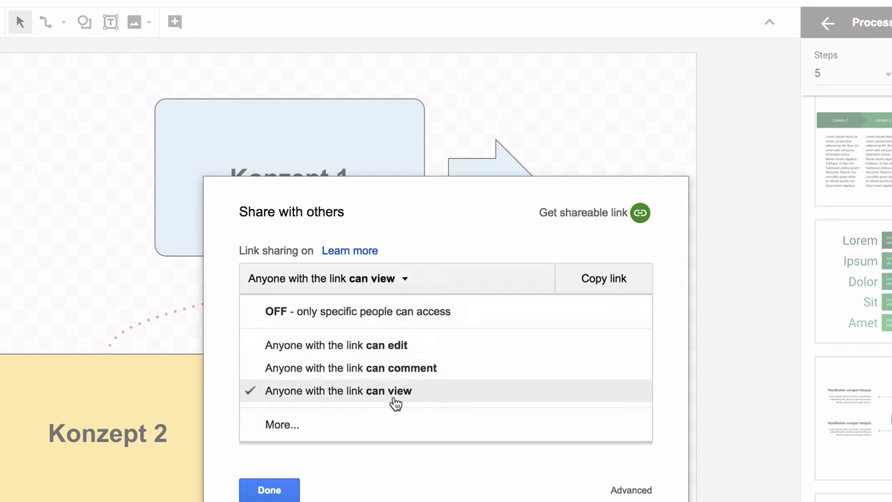
left_click(432, 346)
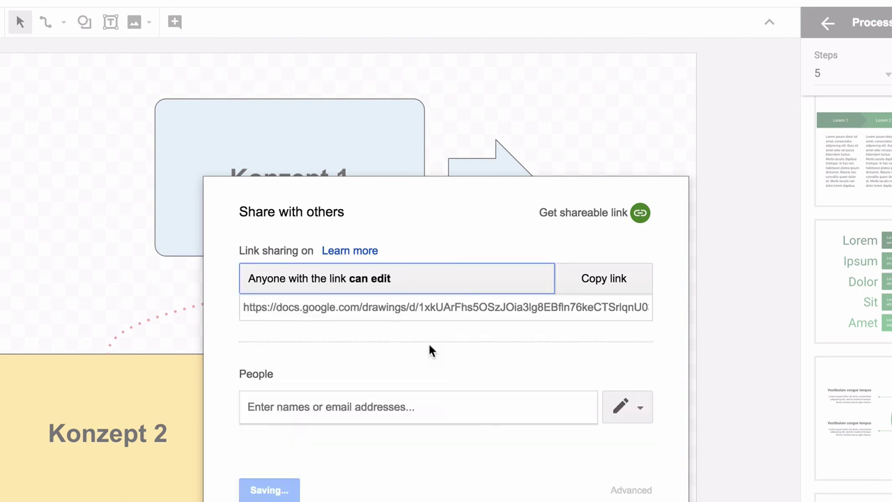
left_click(604, 284)
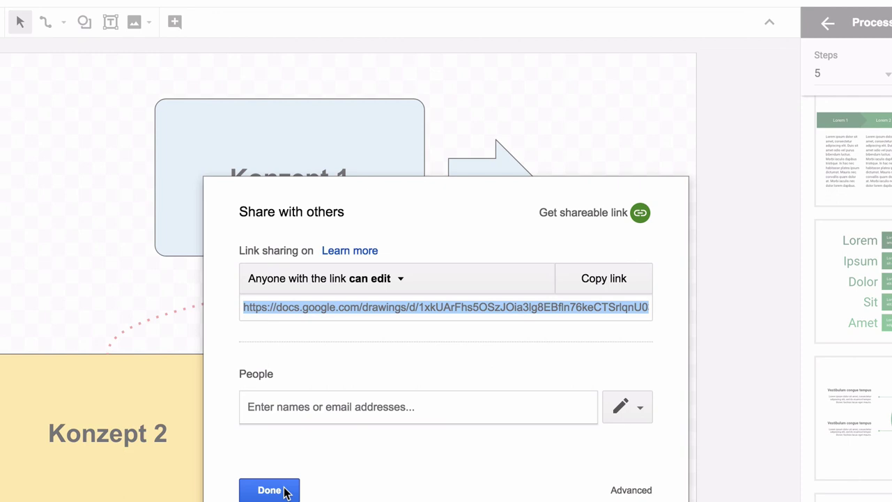
left_click(269, 490)
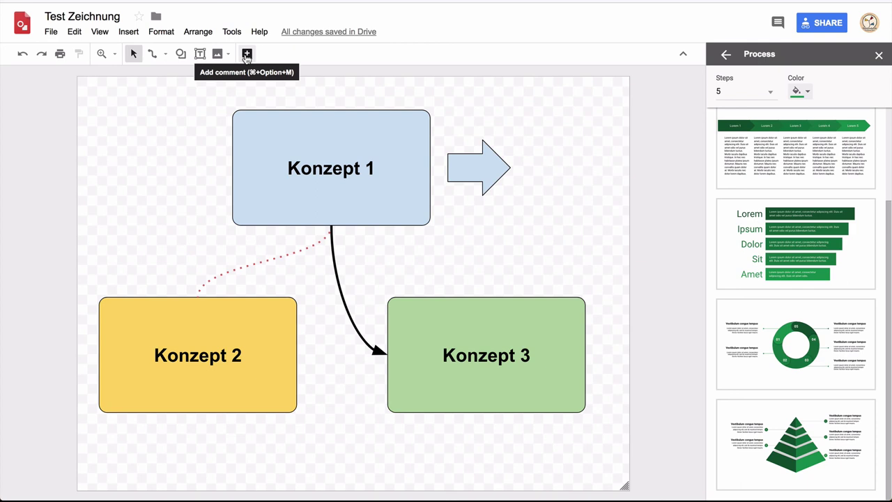
Step: Post the comment 'Gute Idee!' on the Konzept 1 box, then deselect it
left_click(246, 54)
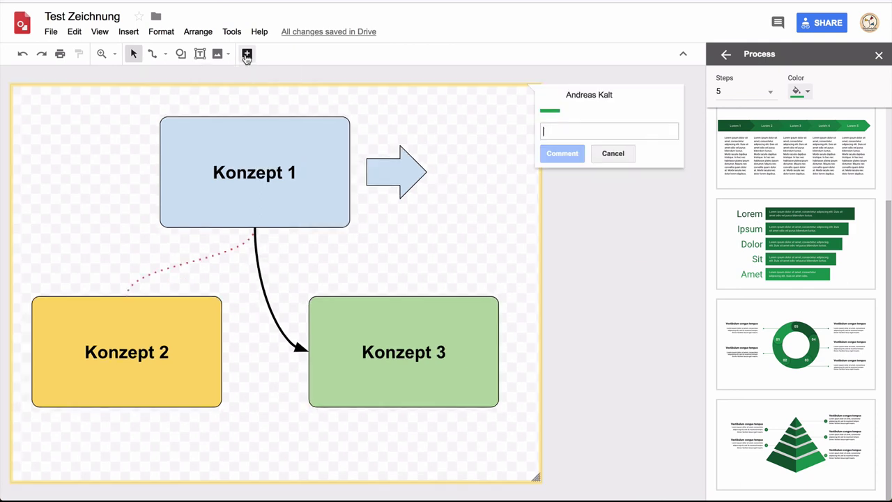
left_click(296, 172)
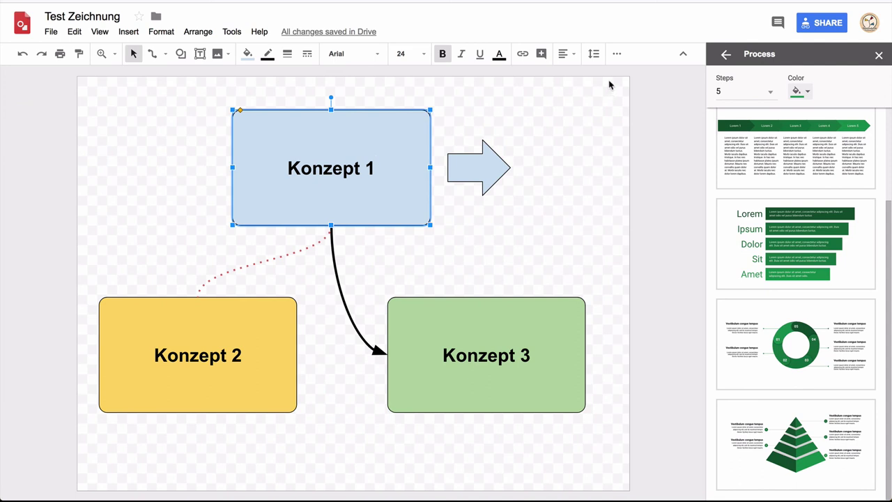
left_click(544, 58)
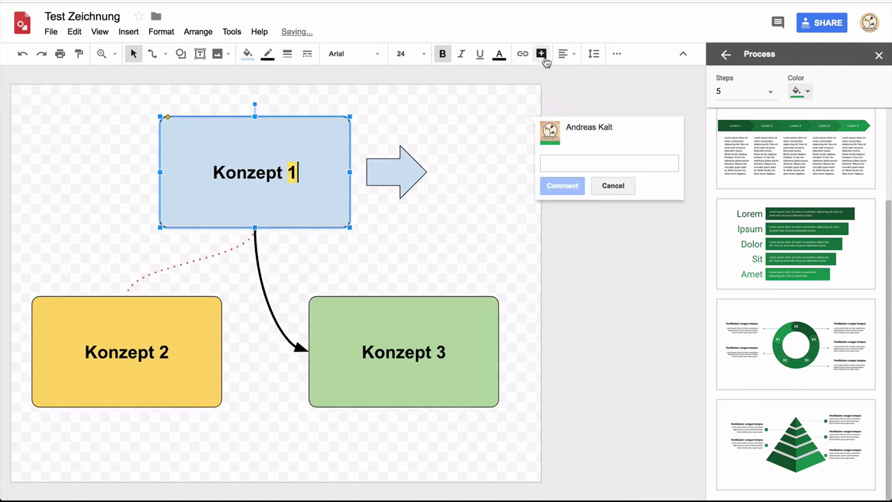
type("Gute")
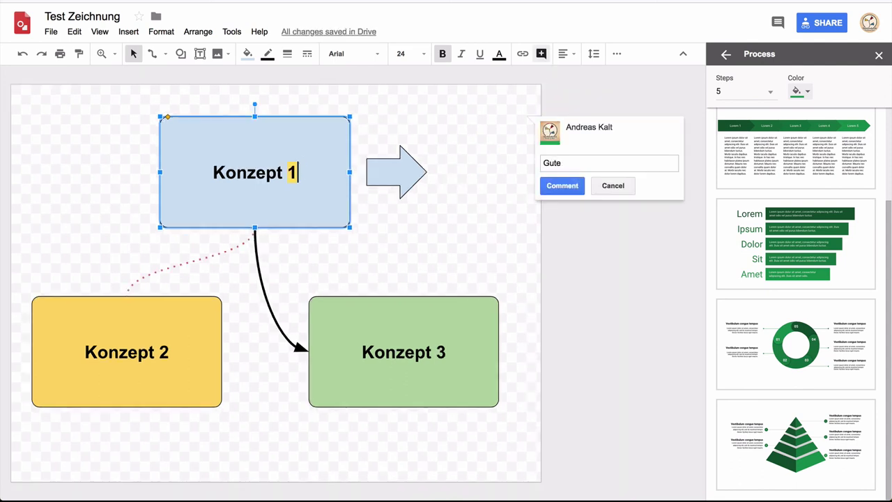
type("! Idee!")
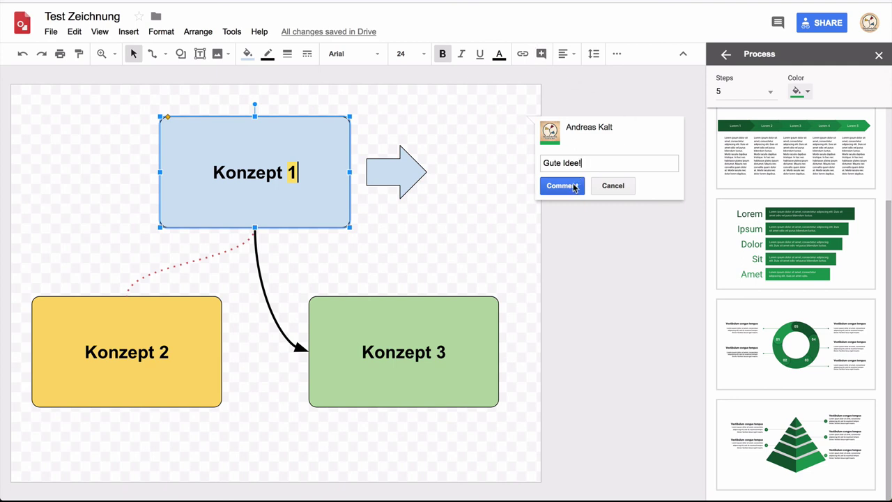
left_click(578, 186)
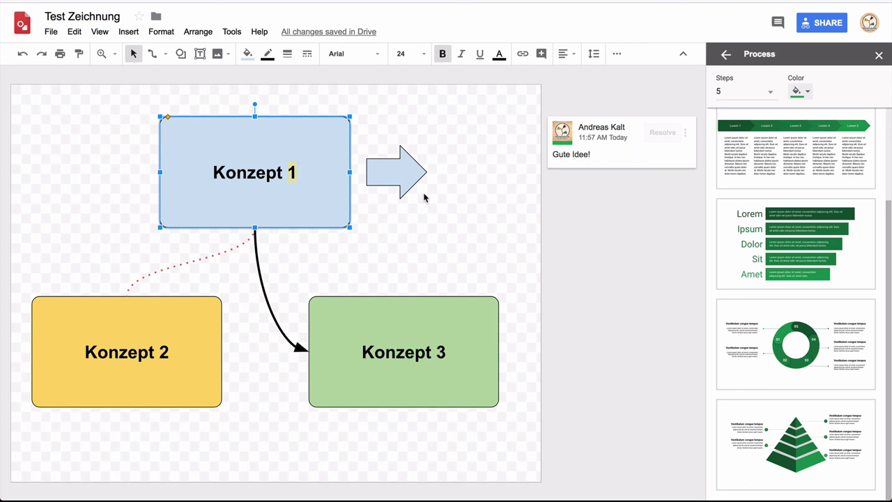
left_click(456, 207)
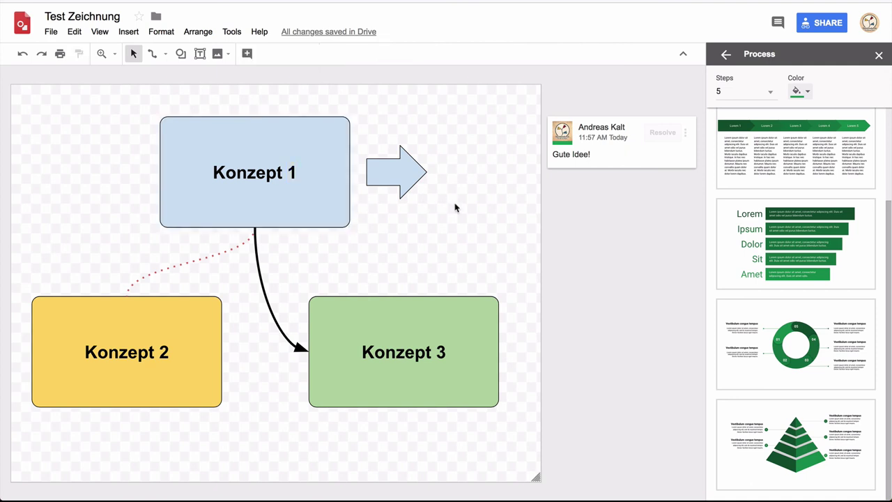